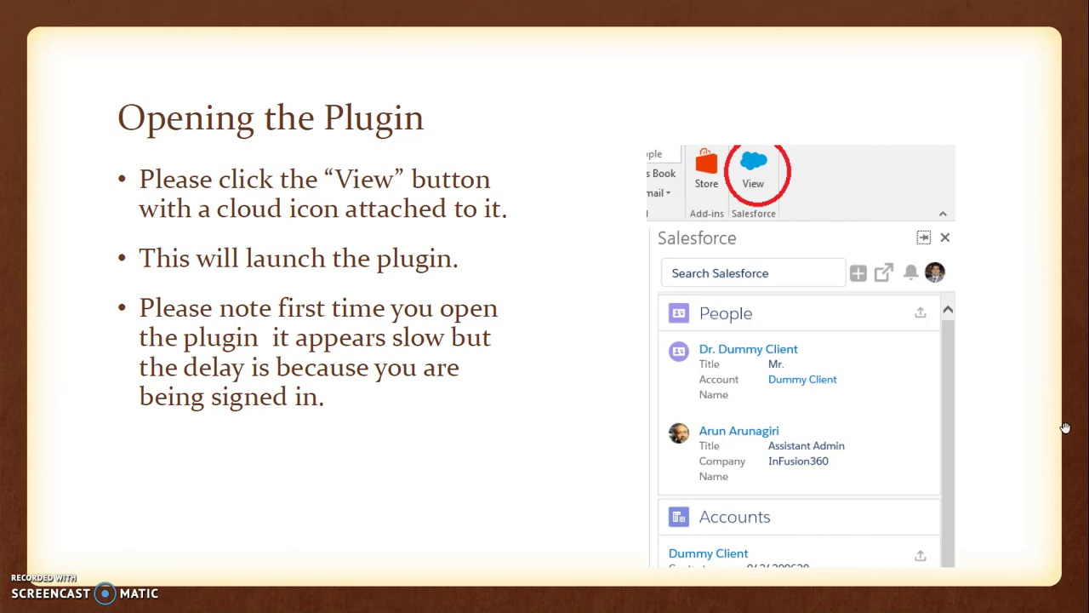
- Switch to Outlook and examine the people, accounts and cases that the Salesforce add-in lists for the open email
{"action": "key", "text": "alt+Tab"}
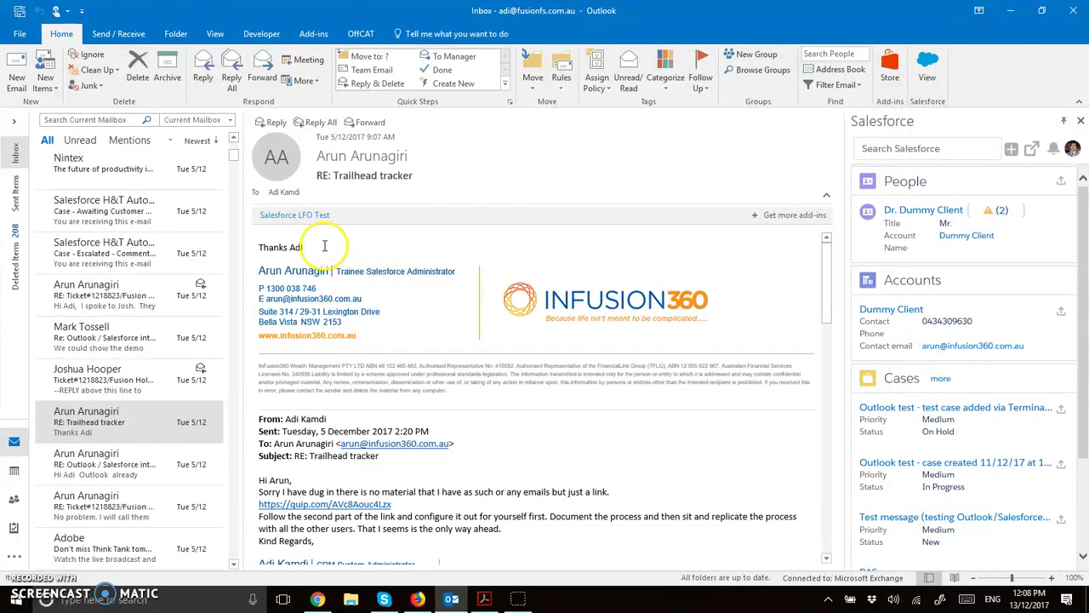
{"action": "left_click", "coordinate": [356, 218]}
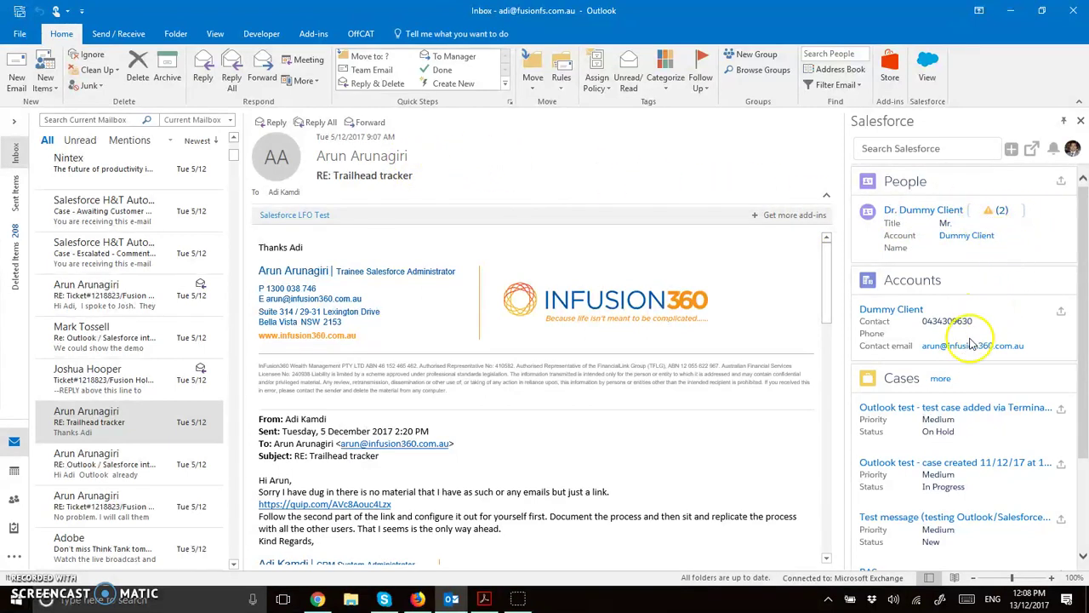
{"action": "scroll", "coordinate": [971, 345], "scroll_direction": "down", "scroll_amount": 3}
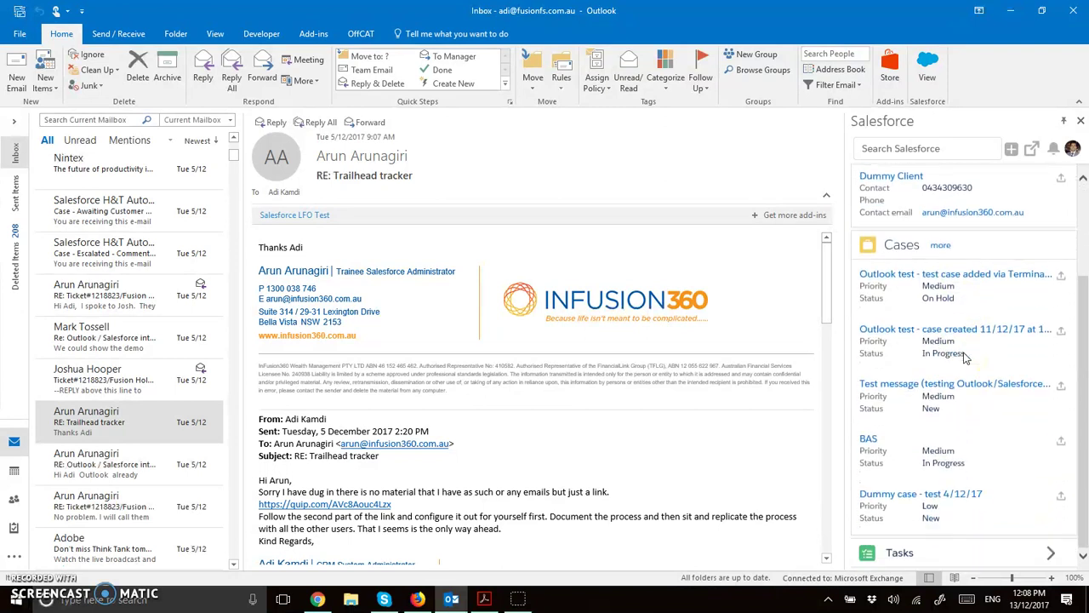
{"action": "scroll", "coordinate": [966, 357], "scroll_direction": "up", "scroll_amount": 3}
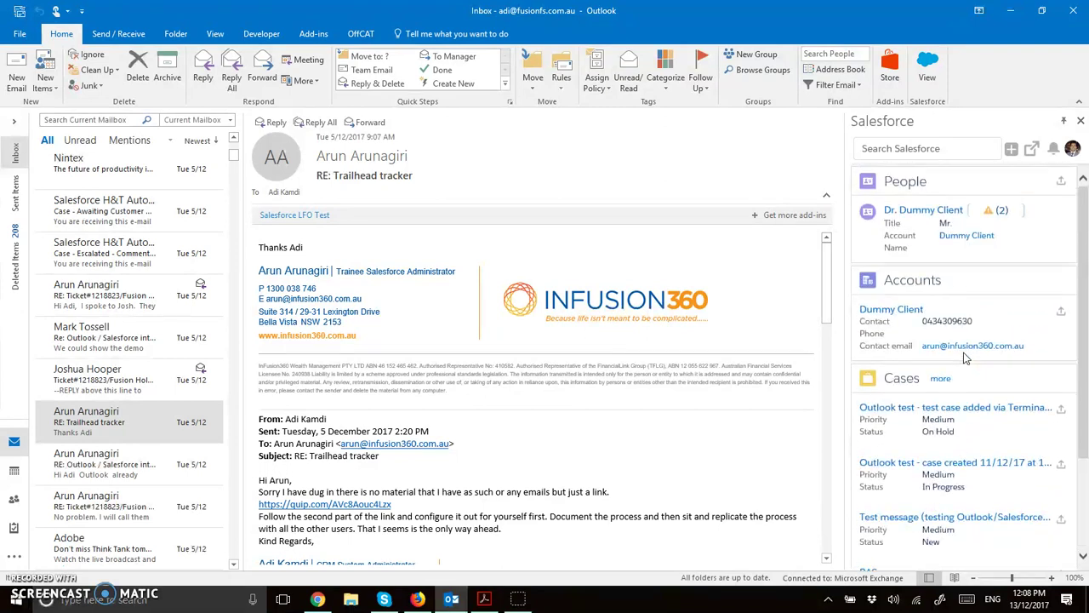
{"action": "scroll", "coordinate": [966, 357], "scroll_direction": "down", "scroll_amount": 3}
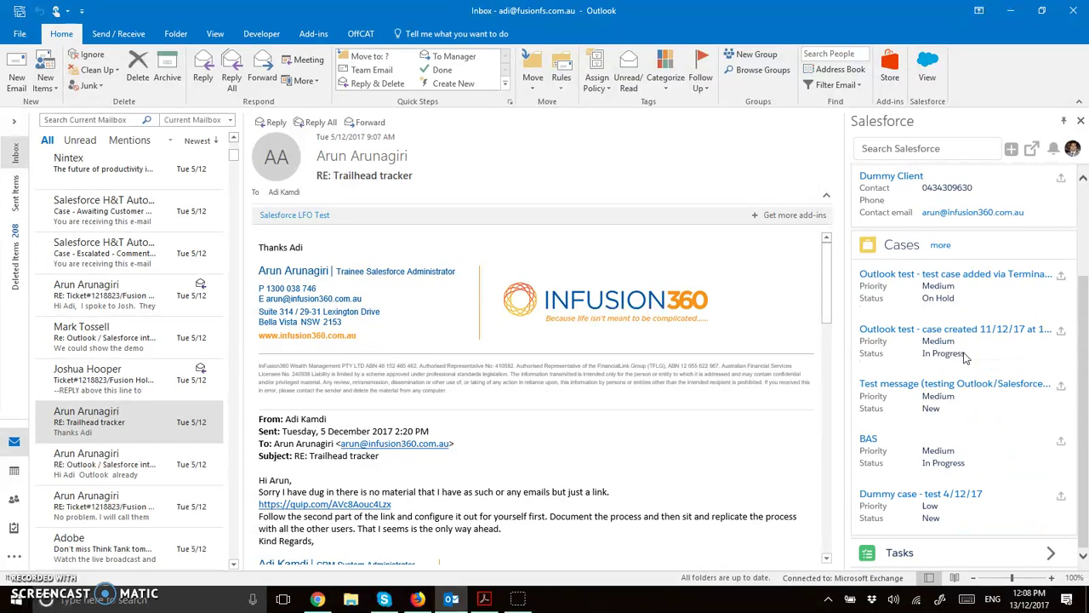
{"action": "scroll", "coordinate": [966, 357], "scroll_direction": "up", "scroll_amount": 3}
{"action": "scroll", "coordinate": [965, 357], "scroll_direction": "down", "scroll_amount": 3}
{"action": "scroll", "coordinate": [966, 357], "scroll_direction": "up", "scroll_amount": 3}
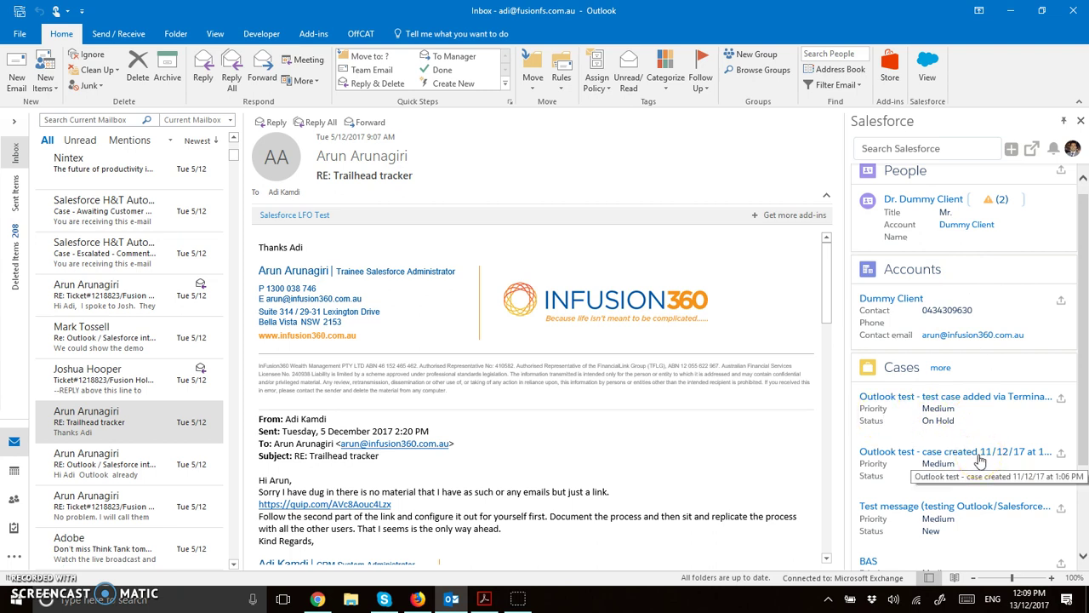
{"action": "key", "text": "alt+Tab"}
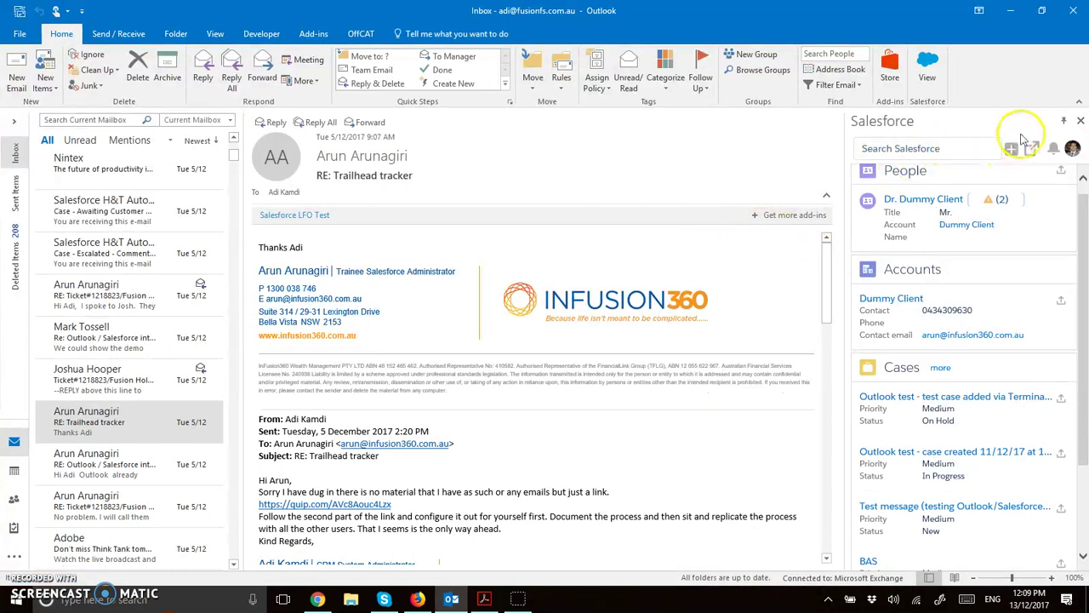
- Toggle the pinning of the Salesforce add-in pane, finishing with it unpinned
{"action": "left_click", "coordinate": [1064, 121]}
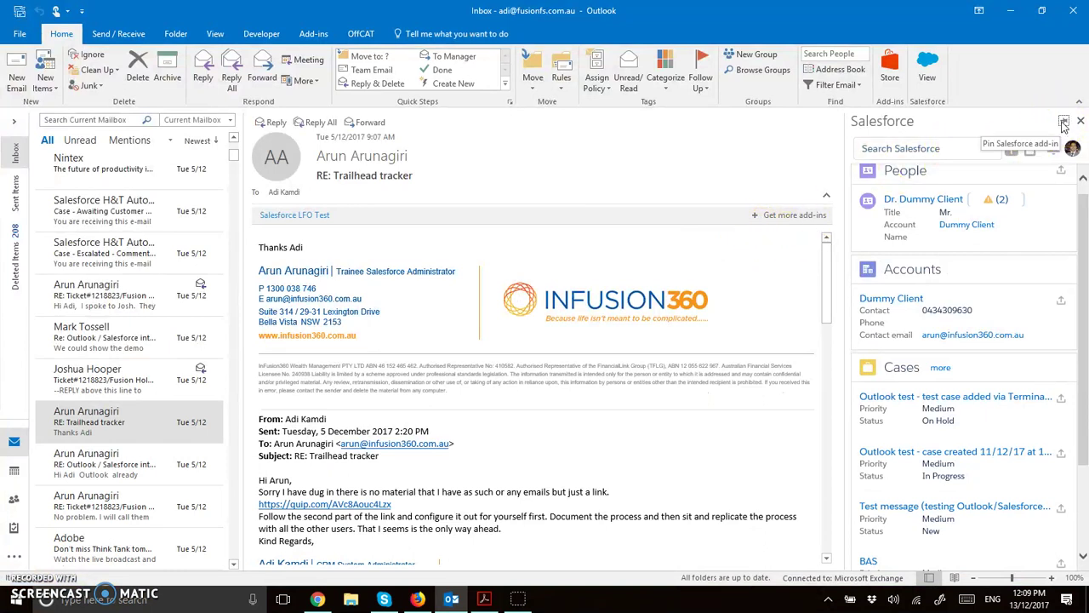
{"action": "scroll", "coordinate": [1050, 225], "scroll_direction": "up", "scroll_amount": 1}
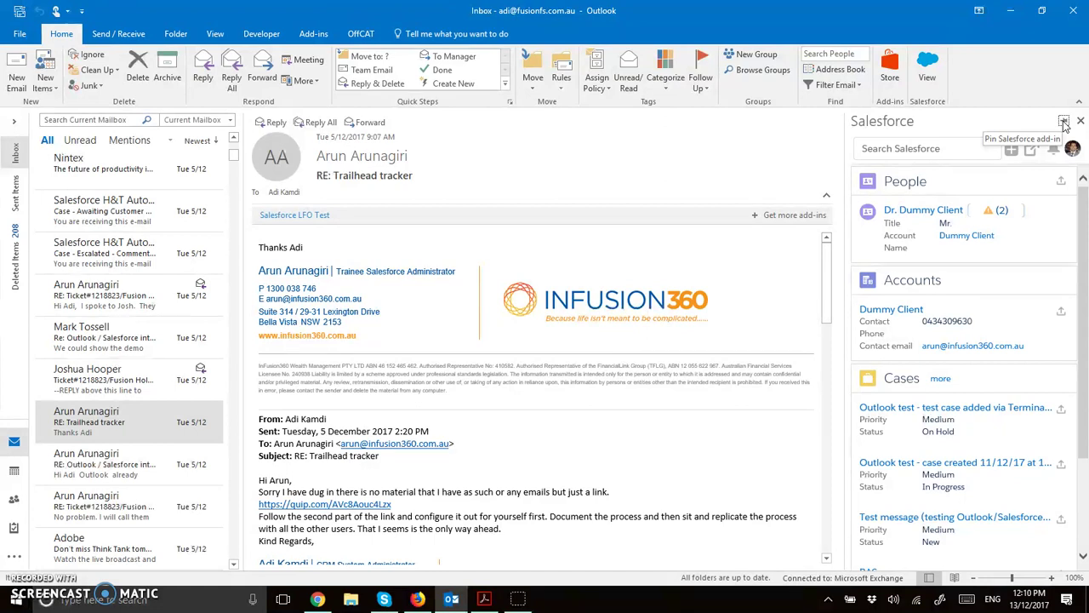
{"action": "left_click", "coordinate": [1063, 121]}
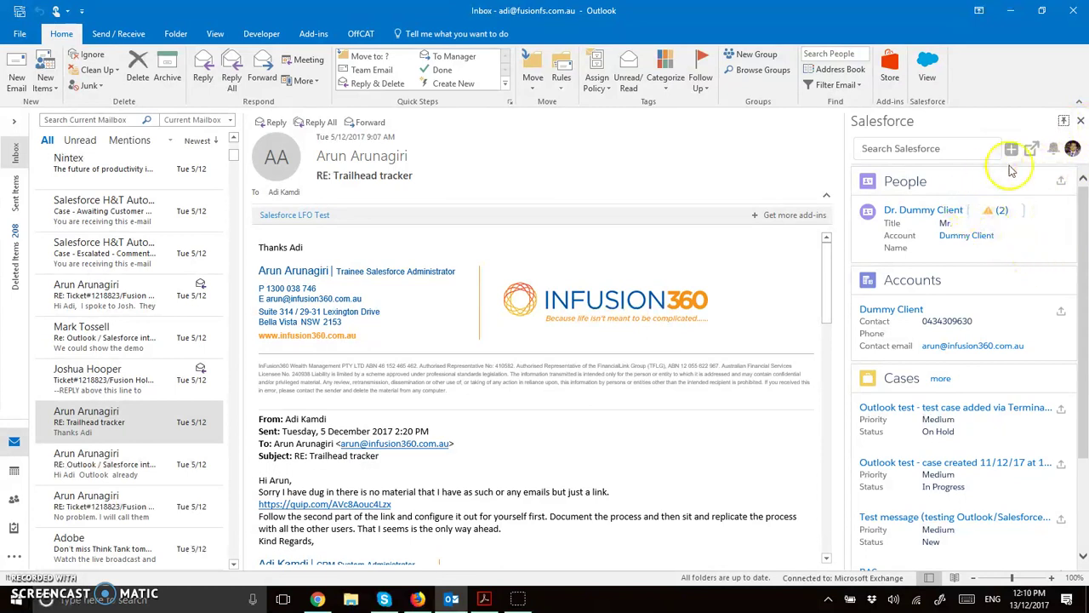
{"action": "left_click", "coordinate": [1064, 122]}
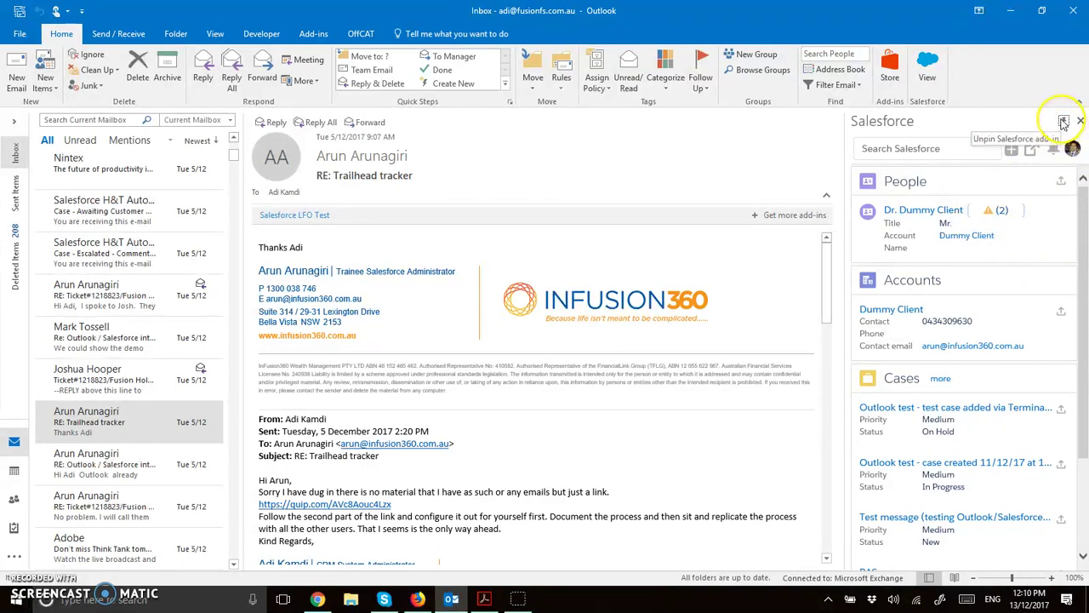
{"action": "left_click", "coordinate": [1064, 122]}
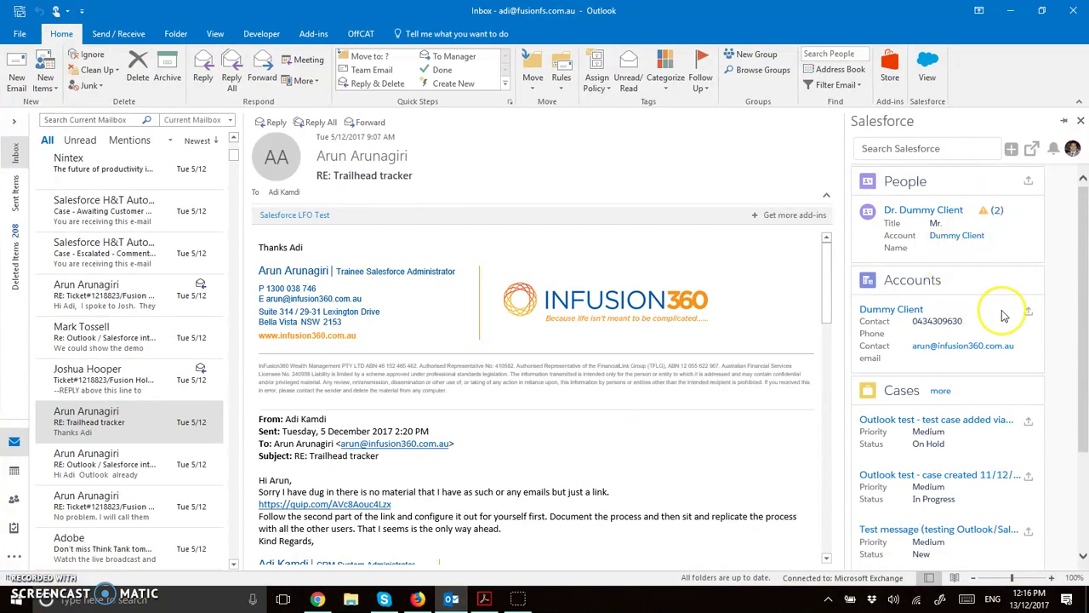
- Relate the open email to the Salesforce case starting "Test message (testing Outlook/Salesforce" and dismiss the notification
{"action": "scroll", "coordinate": [1002, 316], "scroll_direction": "down", "scroll_amount": 3}
{"action": "left_click", "coordinate": [1045, 304]}
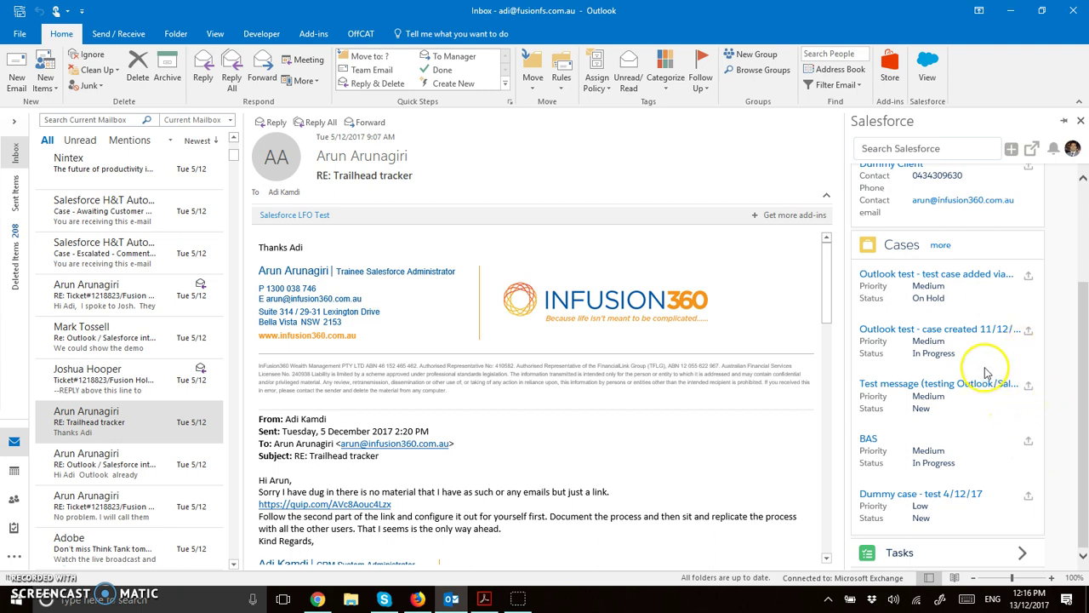
{"action": "left_click", "coordinate": [1029, 390]}
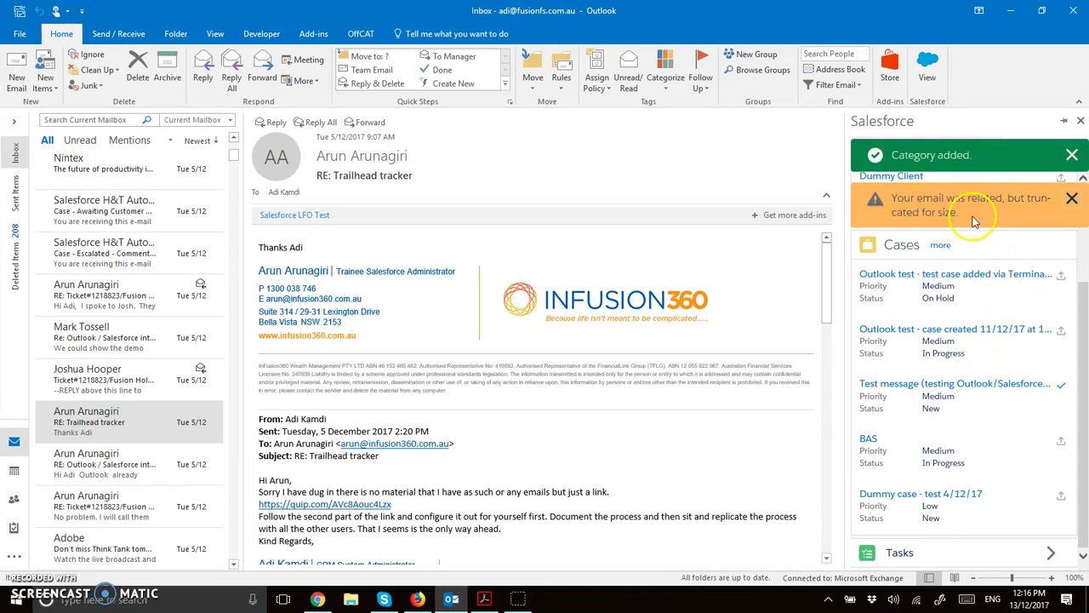
{"action": "left_click", "coordinate": [1071, 198]}
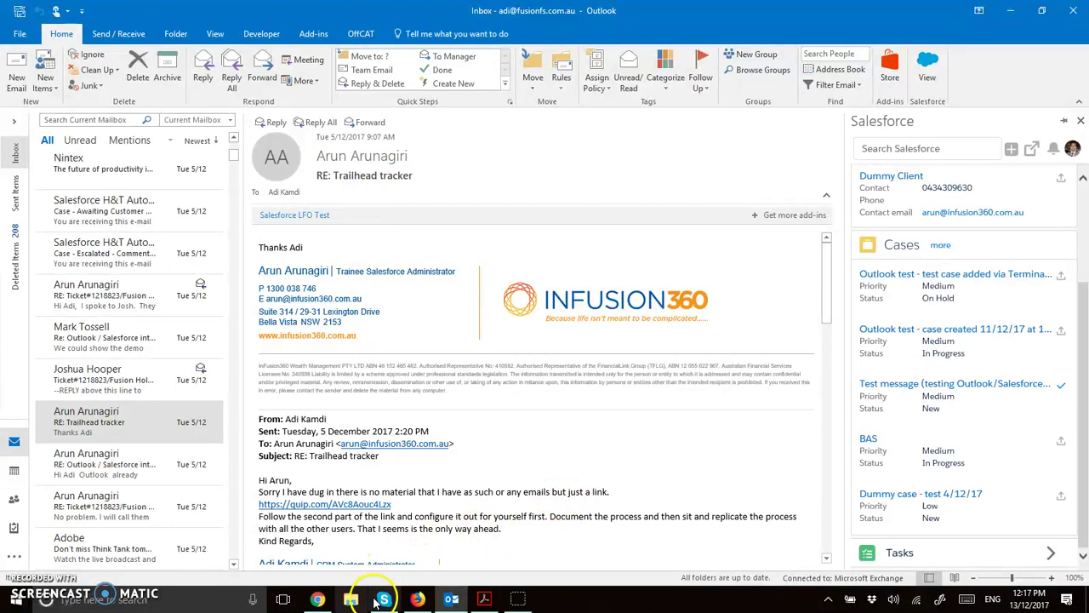
{"action": "mouse_move", "coordinate": [452, 599]}
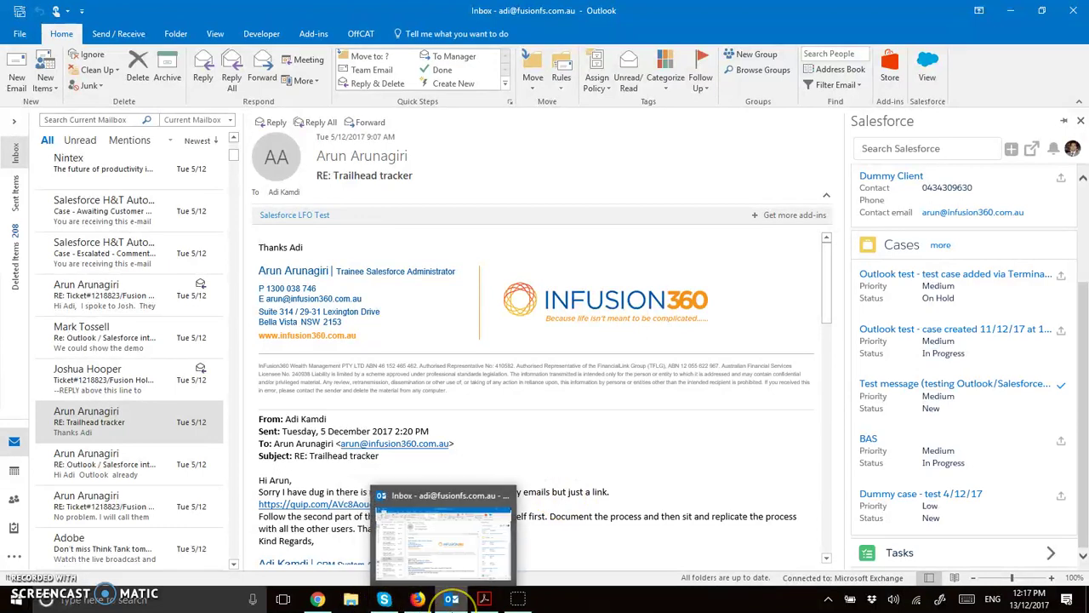
{"action": "mouse_move", "coordinate": [380, 600]}
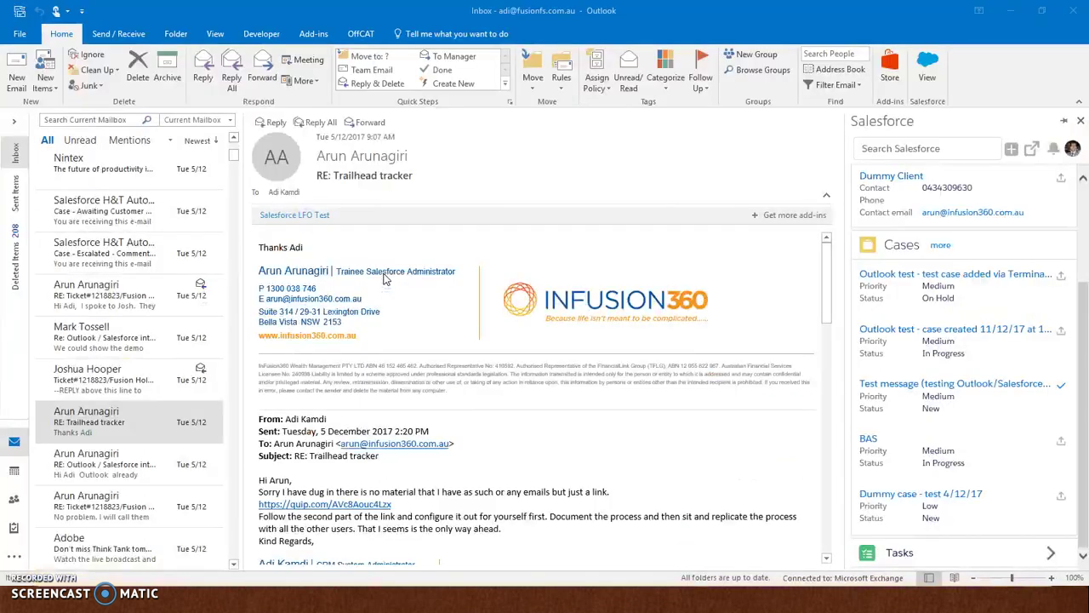
- Start a new Salesforce task from the email and set its due date to 16/12/2017
{"action": "scroll", "coordinate": [856, 324], "scroll_direction": "up", "scroll_amount": 3}
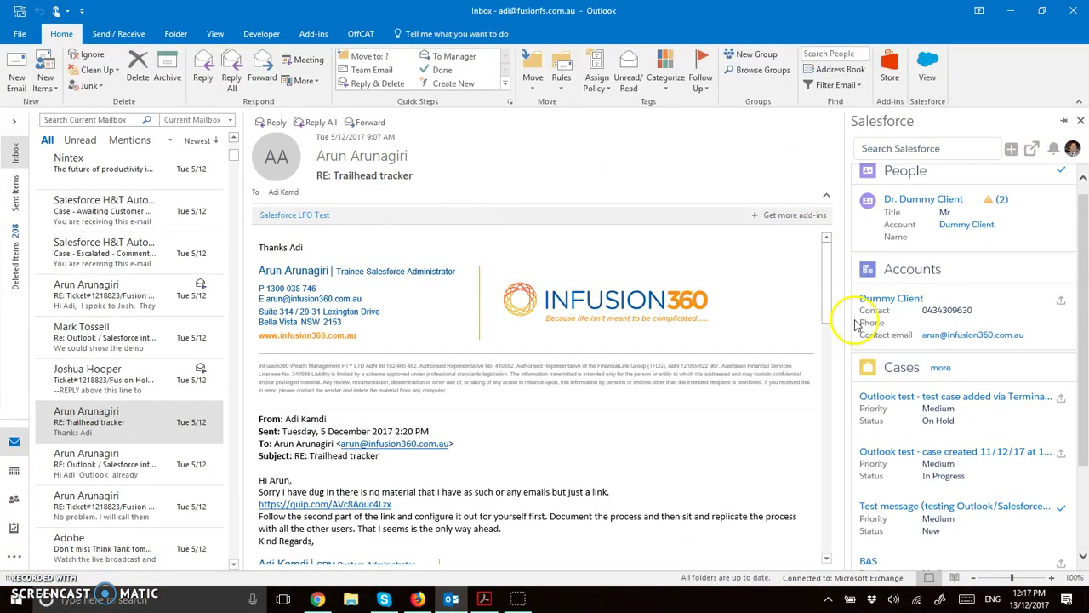
{"action": "left_click", "coordinate": [1012, 150]}
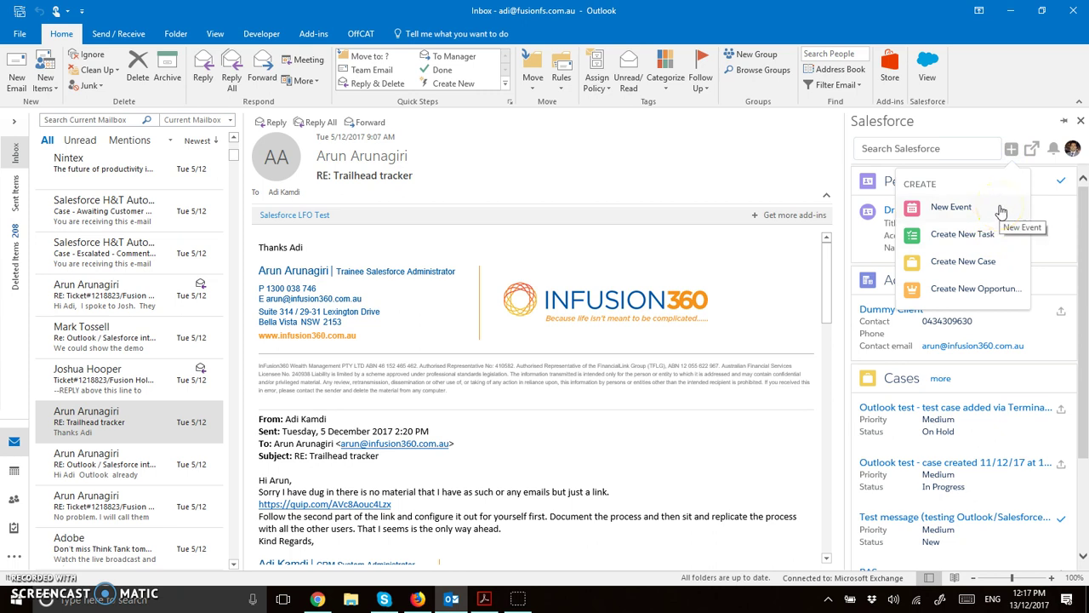
{"action": "left_click", "coordinate": [1009, 236]}
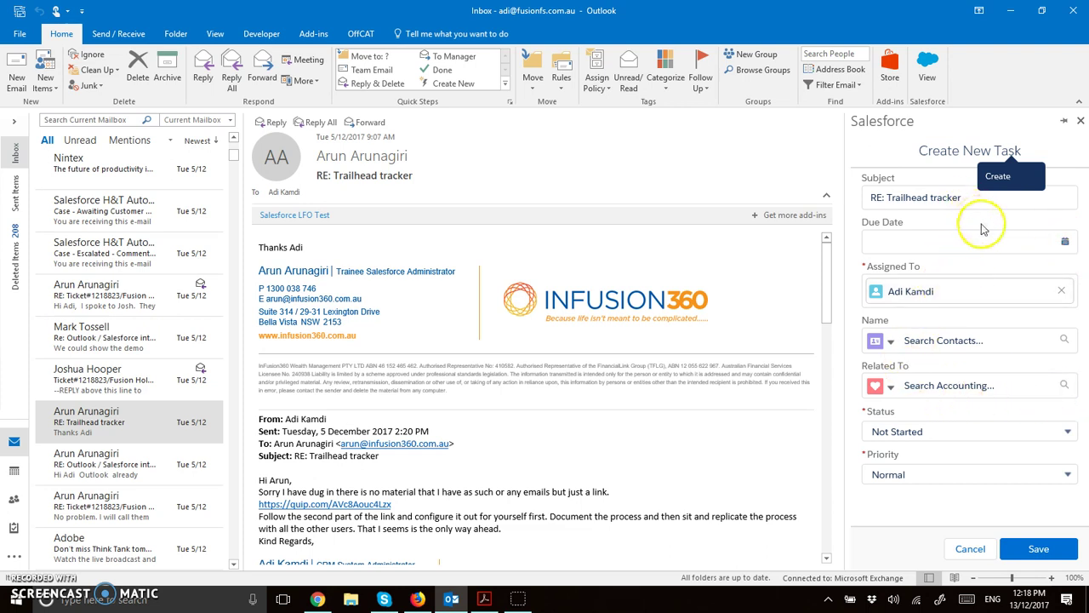
{"action": "left_click", "coordinate": [1063, 244]}
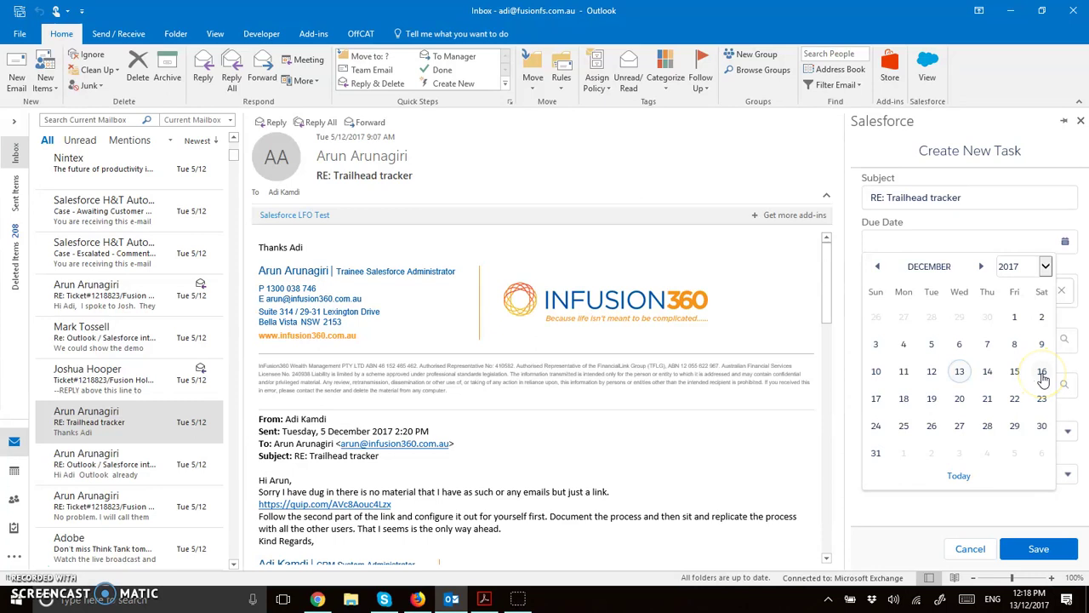
{"action": "left_click", "coordinate": [1042, 372]}
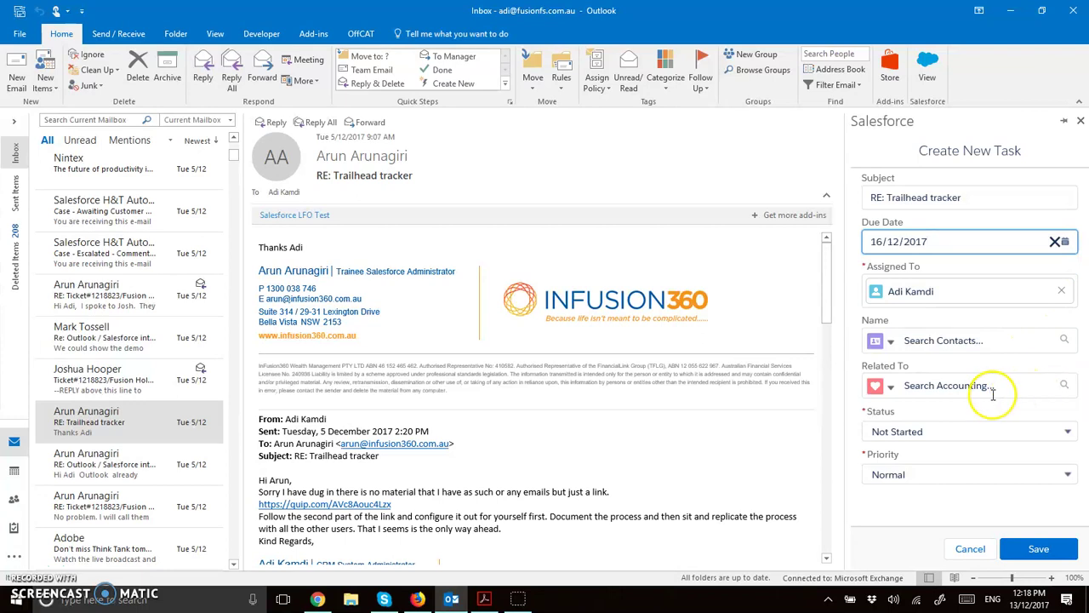
- Set the task's related record type to Cases, search for "test" and choose "Dummy case - test 4/12/17"
{"action": "left_click", "coordinate": [944, 387]}
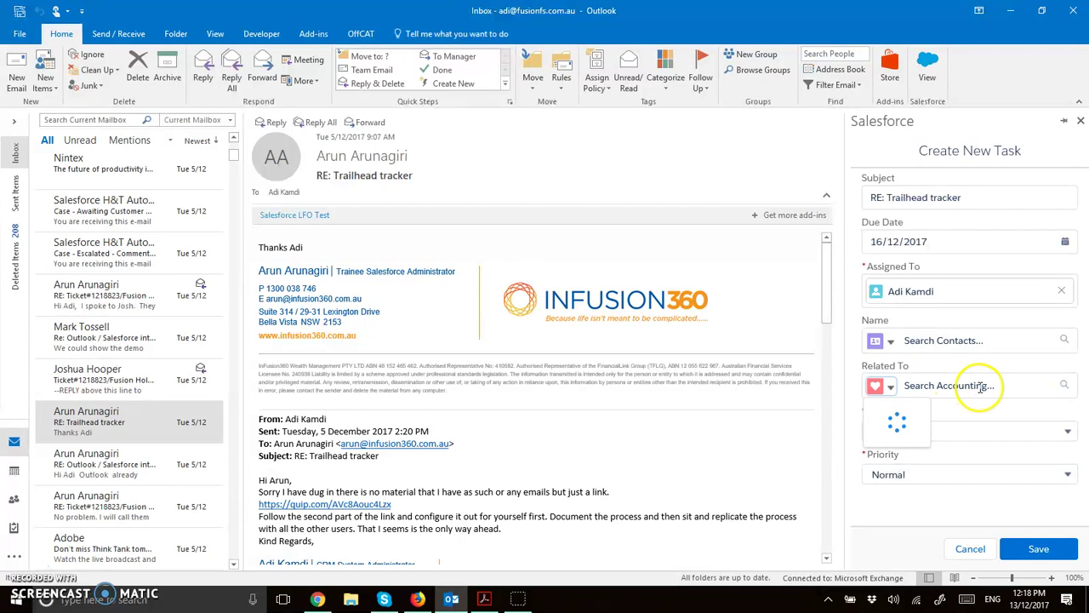
{"action": "scroll", "coordinate": [968, 480], "scroll_direction": "down", "scroll_amount": 1}
{"action": "scroll", "coordinate": [970, 480], "scroll_direction": "down", "scroll_amount": 3}
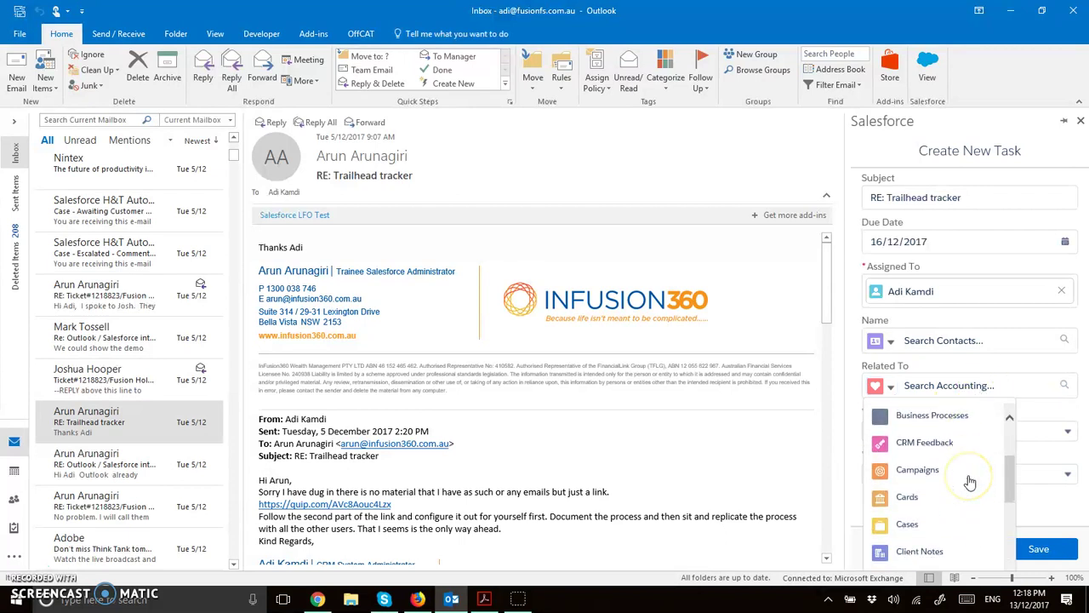
{"action": "left_click", "coordinate": [915, 481]}
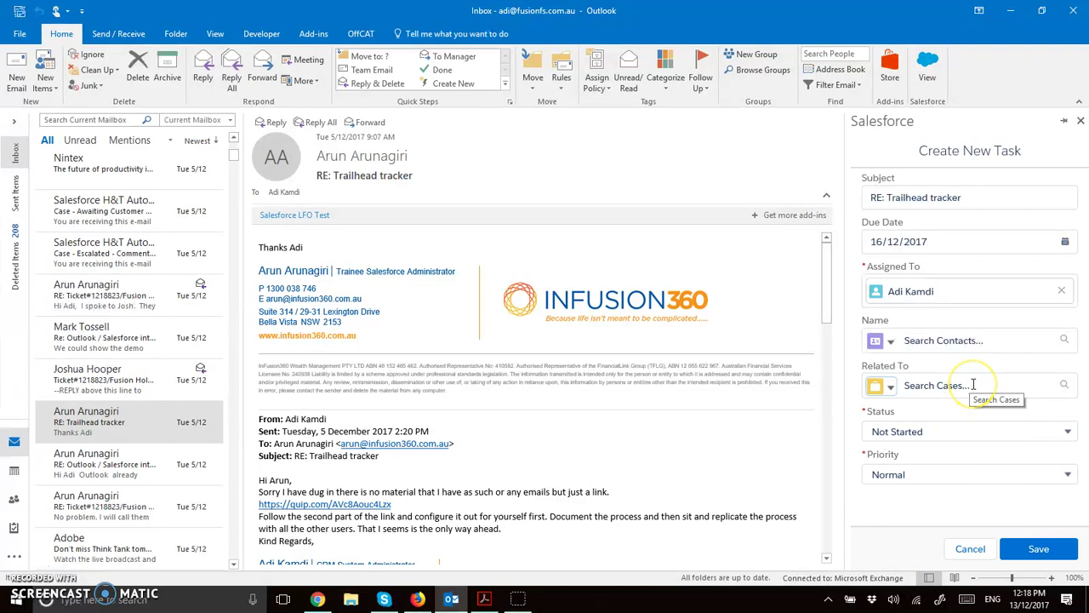
{"action": "left_click", "coordinate": [977, 383]}
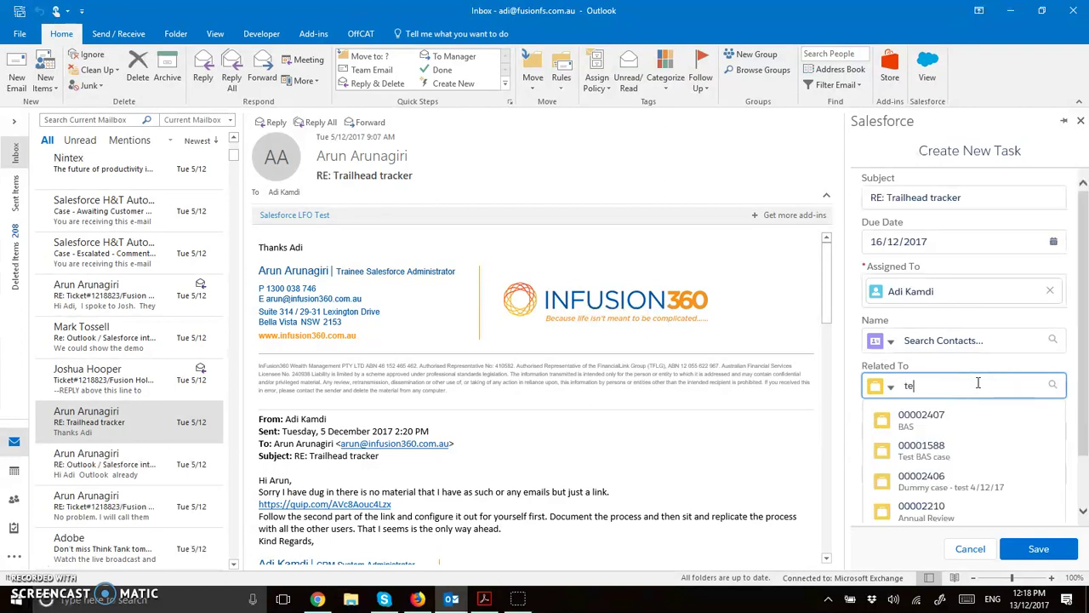
{"action": "type", "text": "tes"}
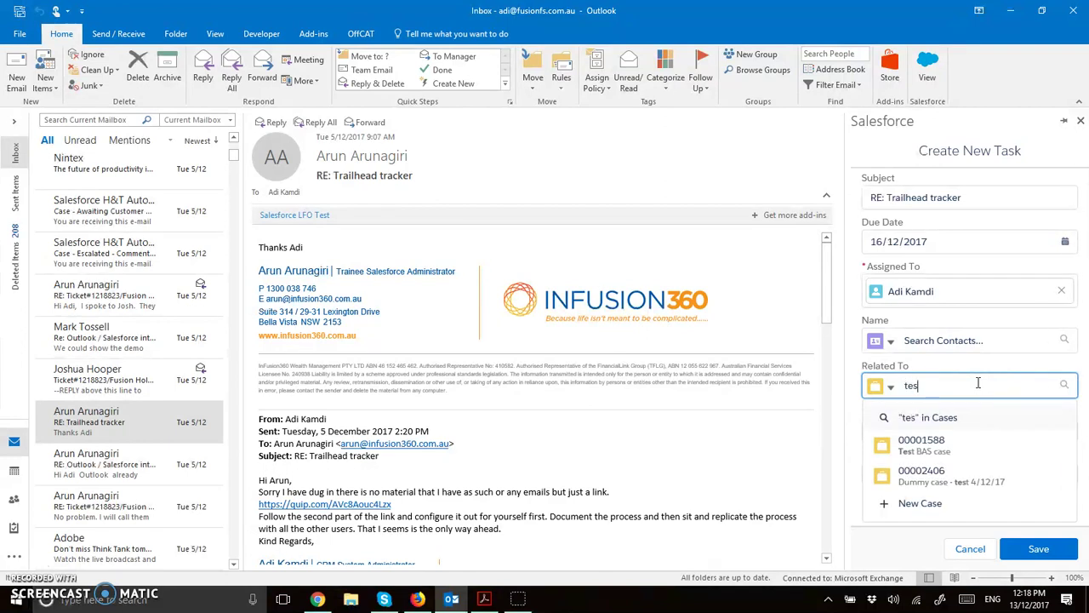
{"action": "type", "text": "t"}
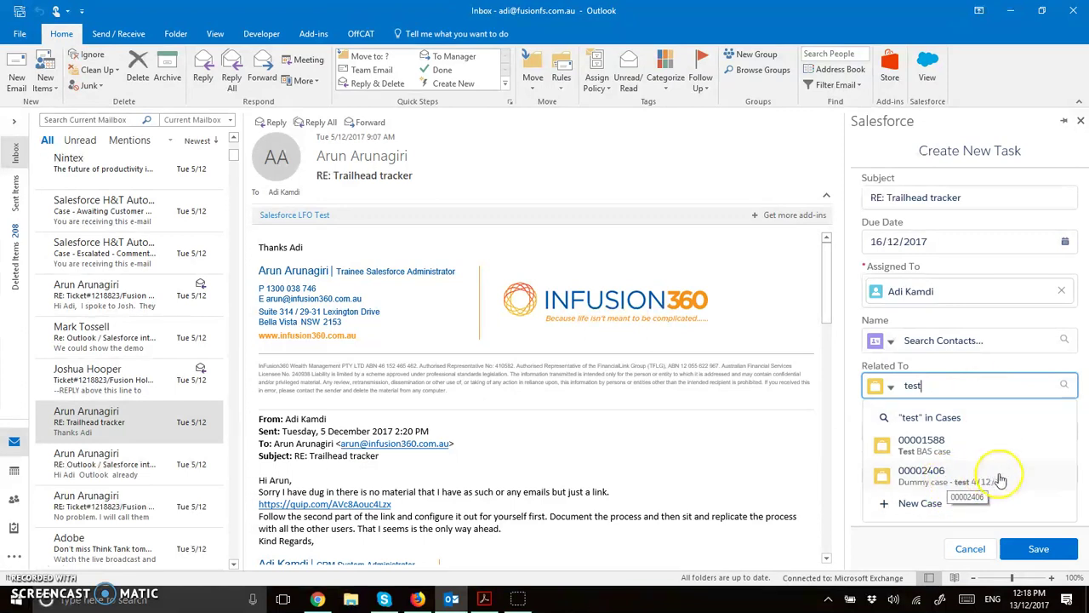
{"action": "left_click", "coordinate": [977, 474]}
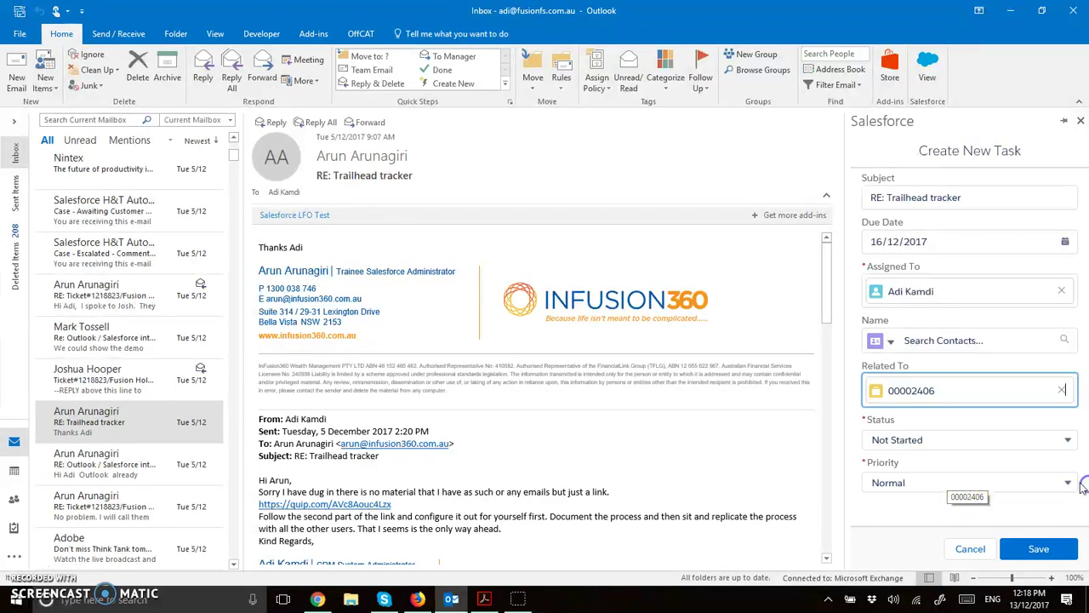
- Set the task's status to In Progress and its priority to Low, and save the task
{"action": "left_click", "coordinate": [1045, 439]}
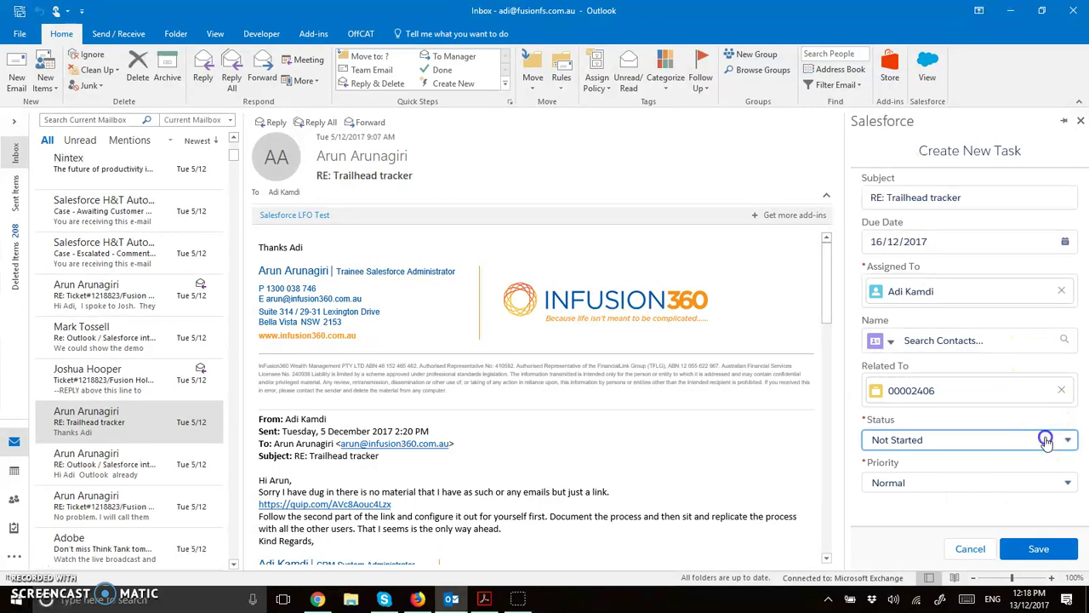
{"action": "scroll", "coordinate": [970, 315], "scroll_direction": "down", "scroll_amount": 1}
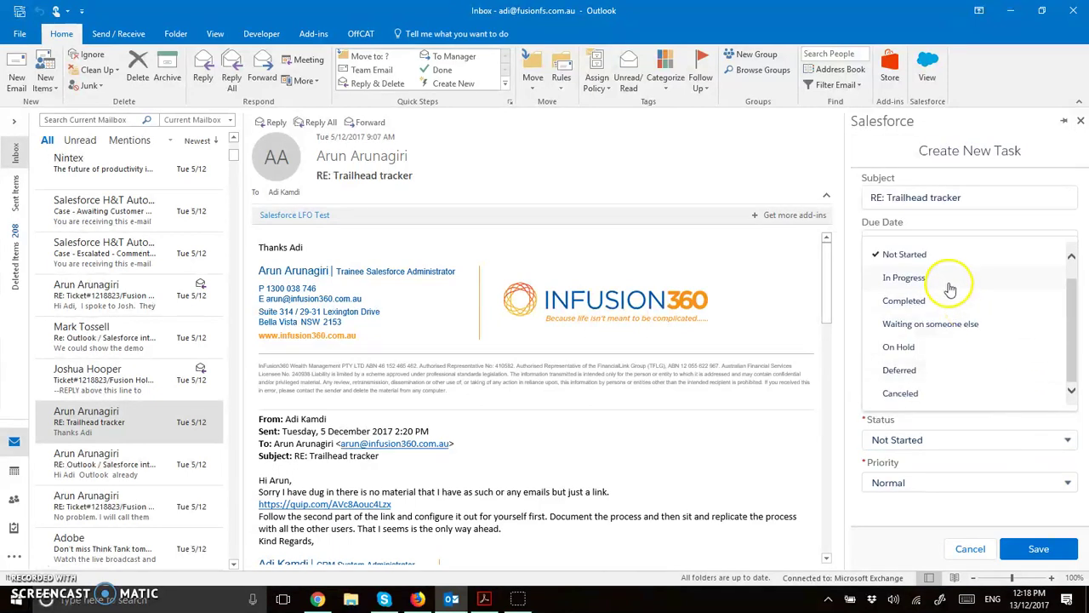
{"action": "left_click", "coordinate": [950, 286]}
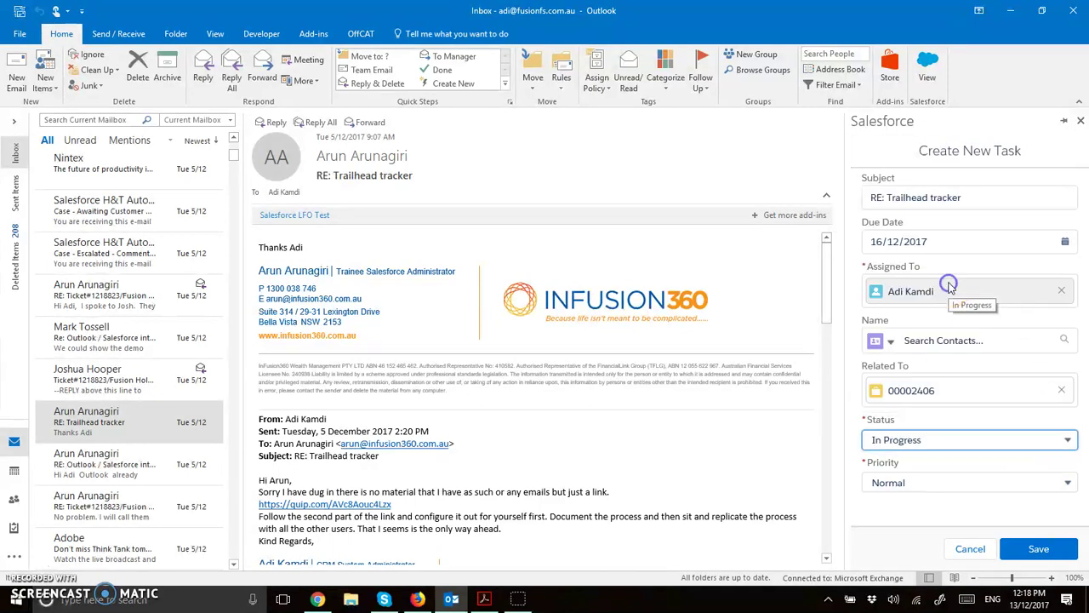
{"action": "left_click", "coordinate": [958, 490]}
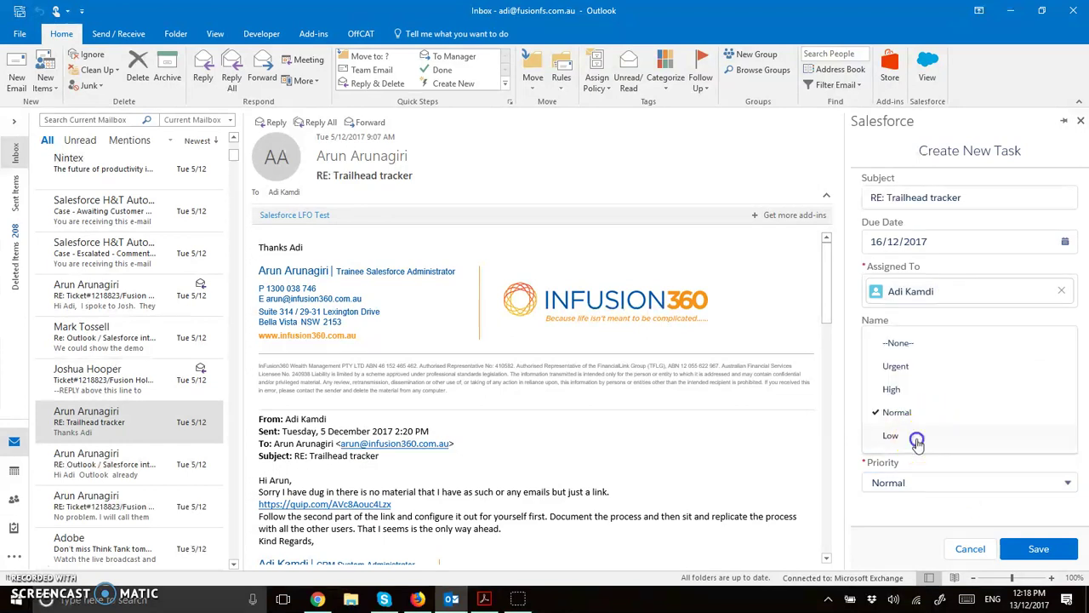
{"action": "left_click", "coordinate": [917, 438]}
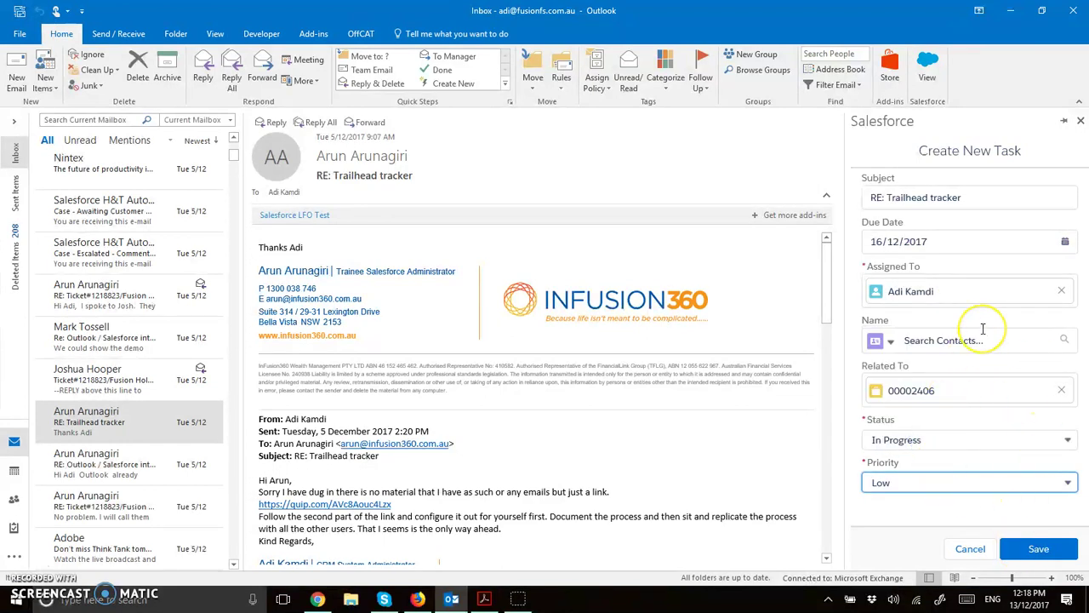
{"action": "left_click", "coordinate": [1048, 548]}
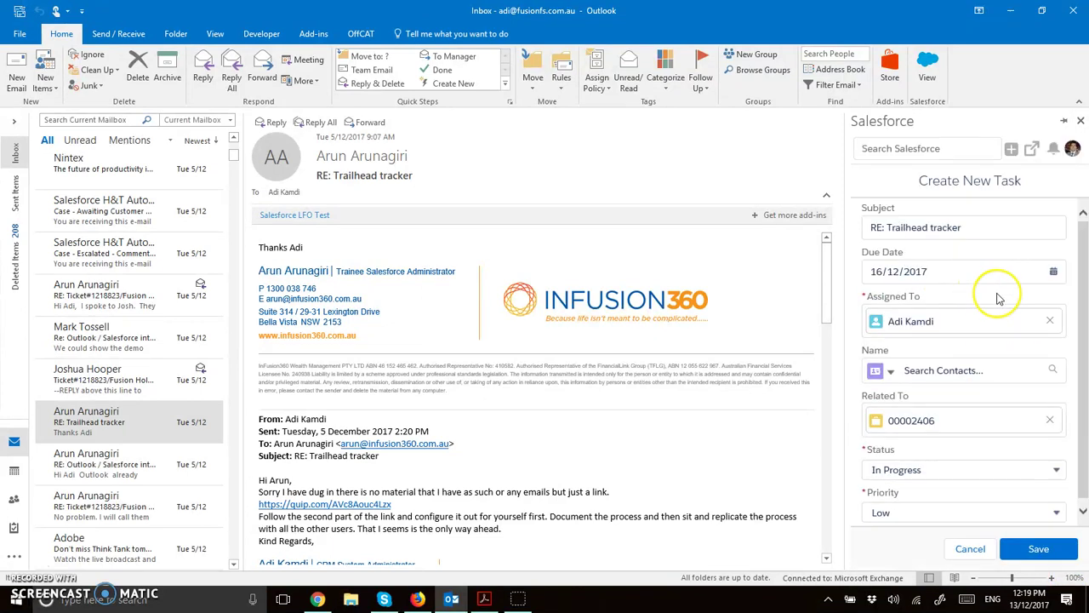
- Save the new Salesforce task and dismiss the notification
{"action": "left_click", "coordinate": [1039, 548]}
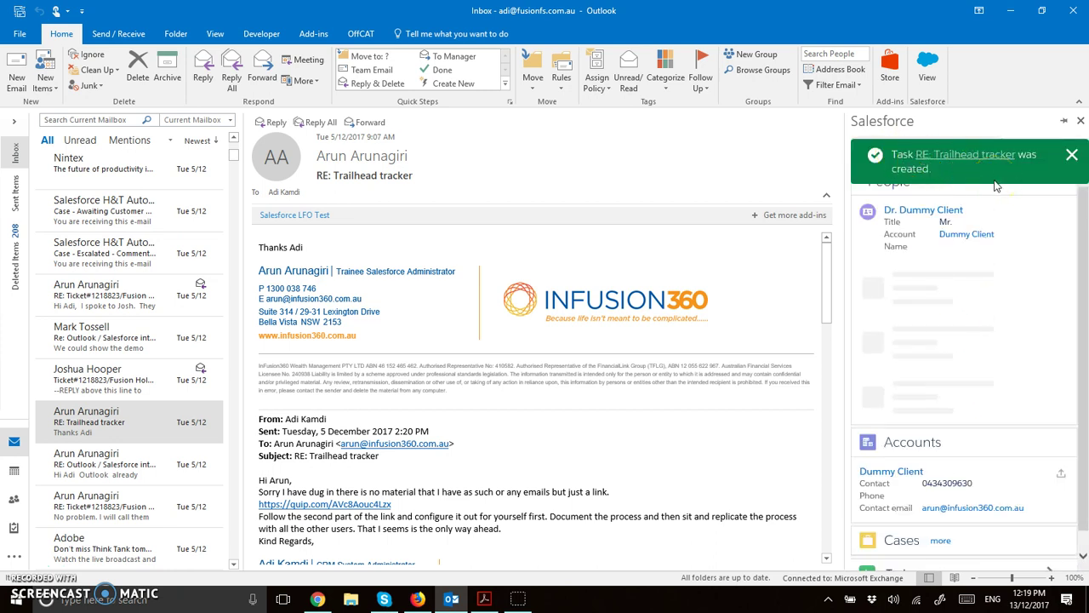
{"action": "left_click", "coordinate": [1075, 161]}
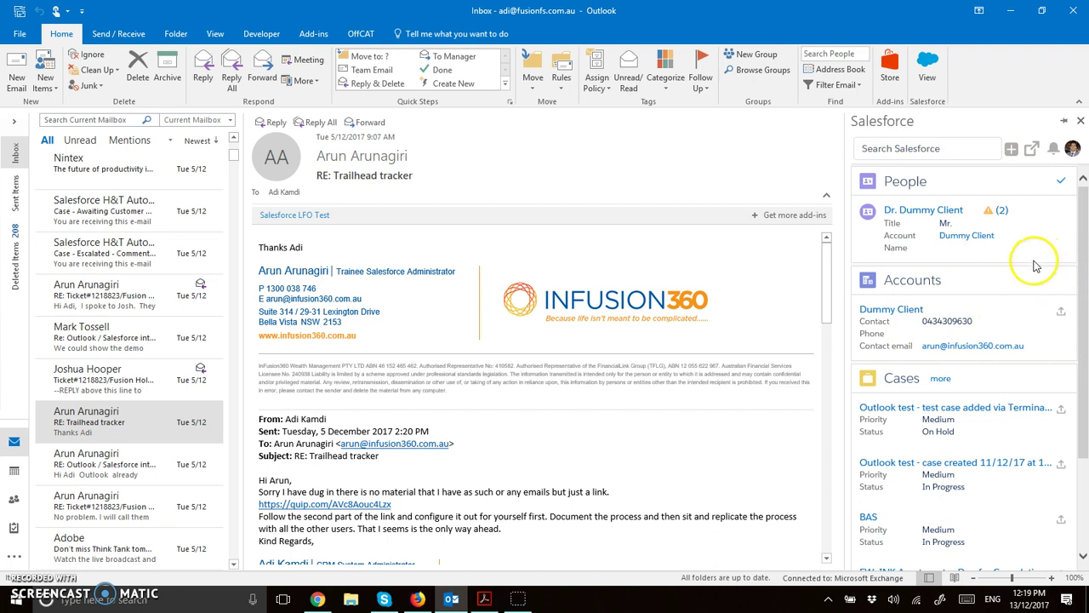
- Switch to the PDF presentation, read the "Editing the Records" slide, and return to Outlook
{"action": "key", "text": "alt+Tab"}
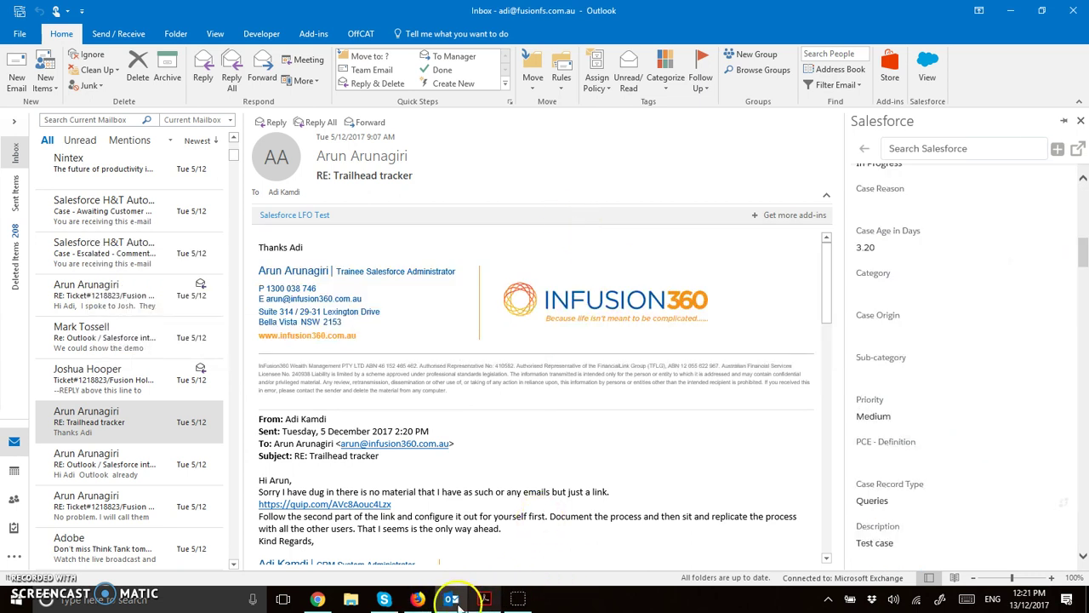
{"action": "left_click", "coordinate": [484, 599]}
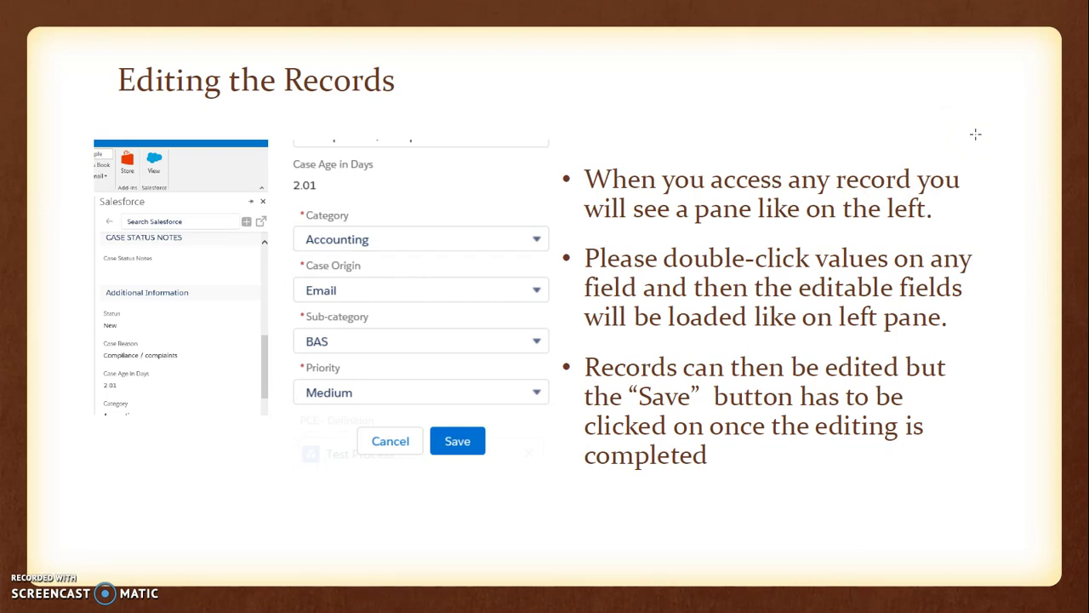
{"action": "key", "text": "alt+Tab"}
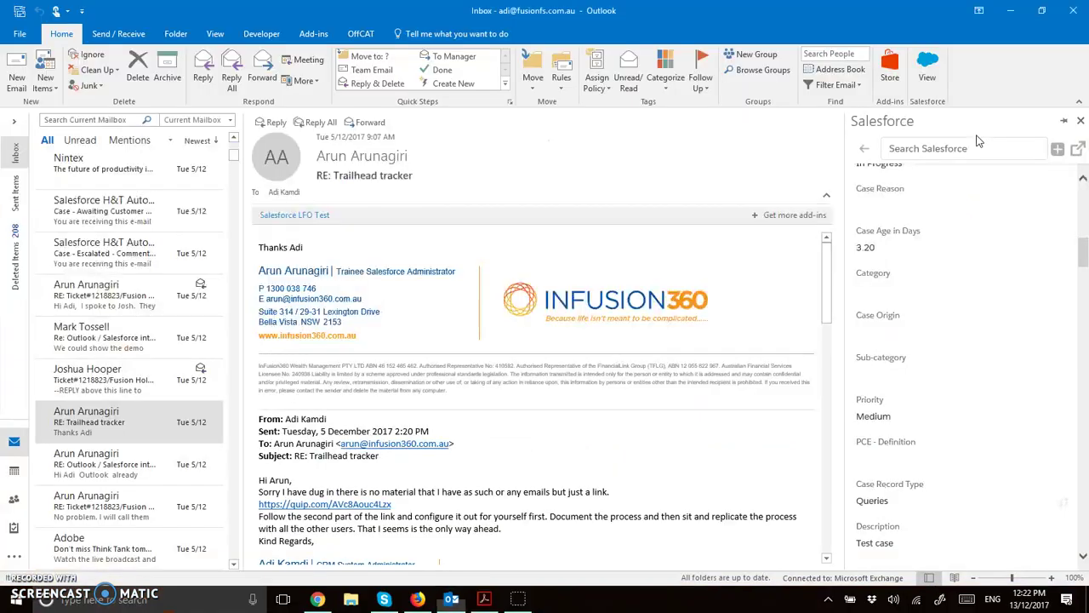
- Return to the email's related records and open the case "Outlook test - case created 11/12/17 at 1:06 PM"
{"action": "scroll", "coordinate": [967, 226], "scroll_direction": "up", "scroll_amount": 4}
{"action": "left_click", "coordinate": [862, 151]}
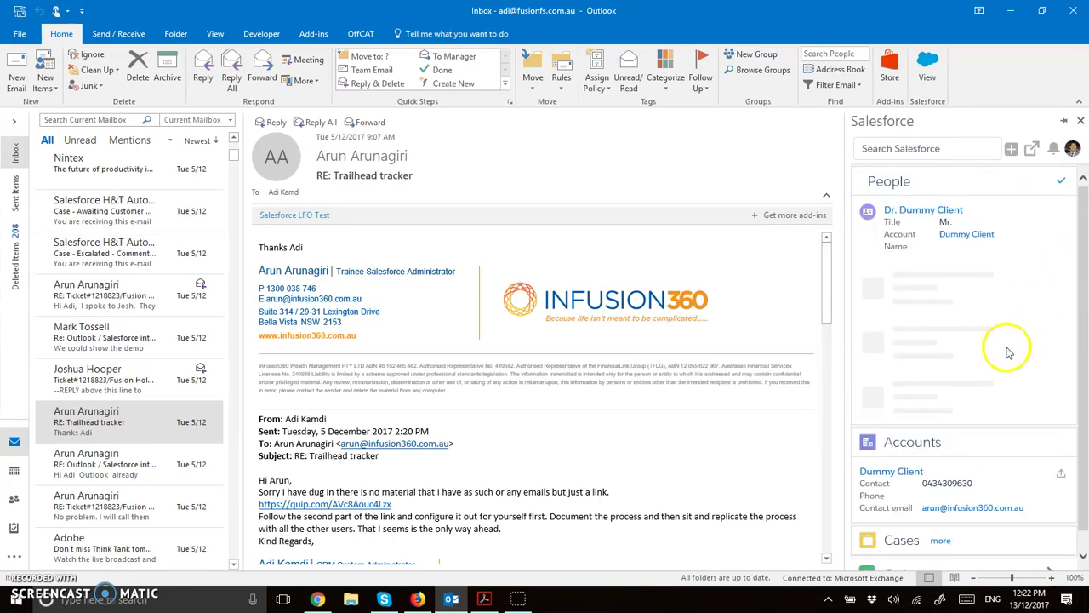
{"action": "left_click_drag", "start_coordinate": [1079, 266], "coordinate": [1066, 313]}
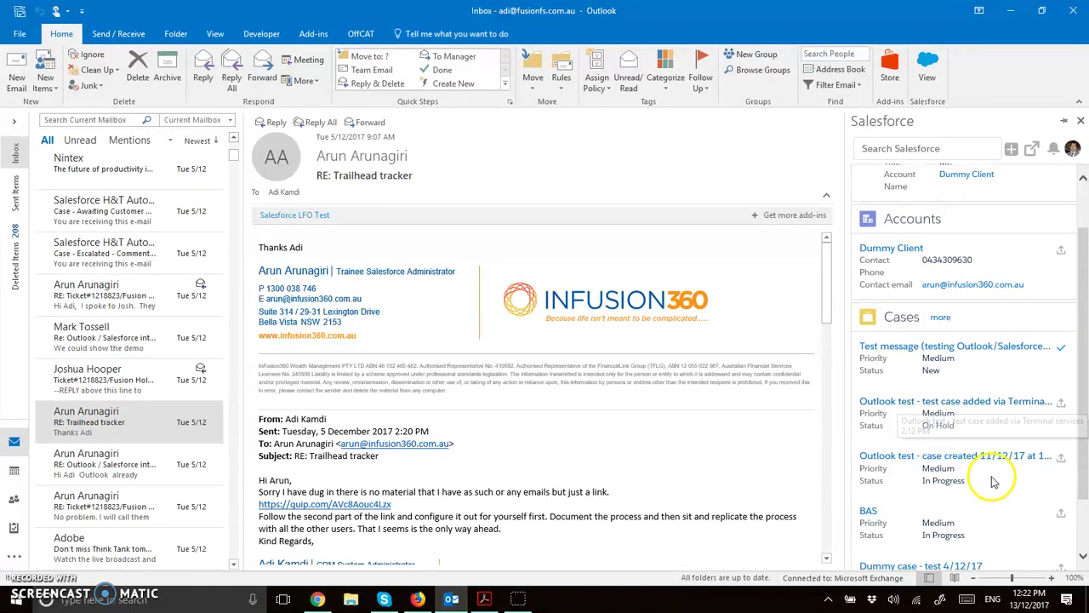
{"action": "left_click", "coordinate": [955, 457]}
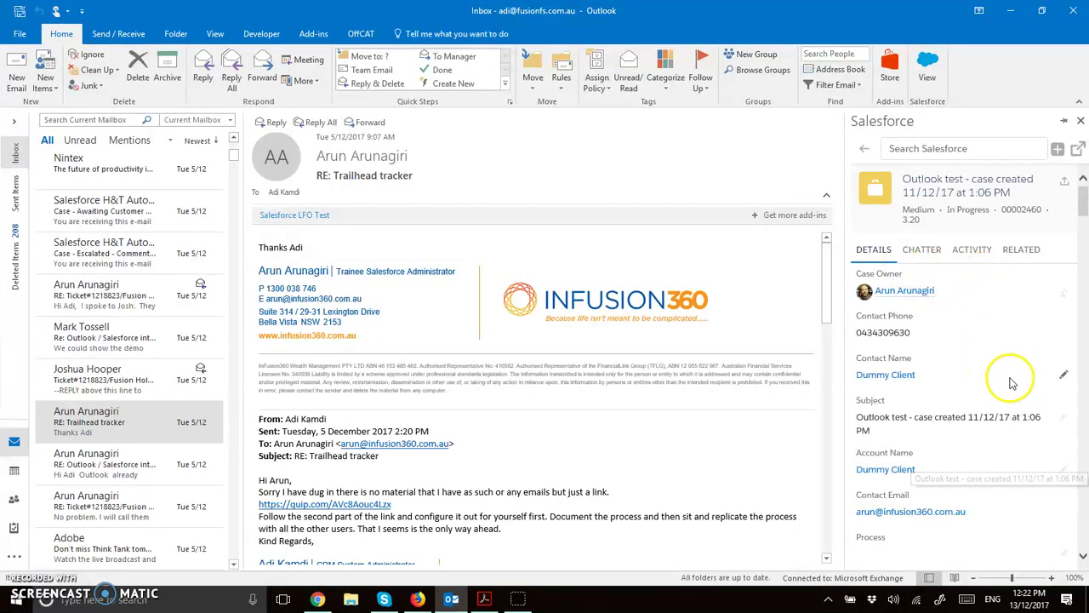
- Open the case for editing from its Subject field, review the editable fields through Additional Information, and cancel the edit
{"action": "scroll", "coordinate": [1017, 383], "scroll_direction": "down", "scroll_amount": 3}
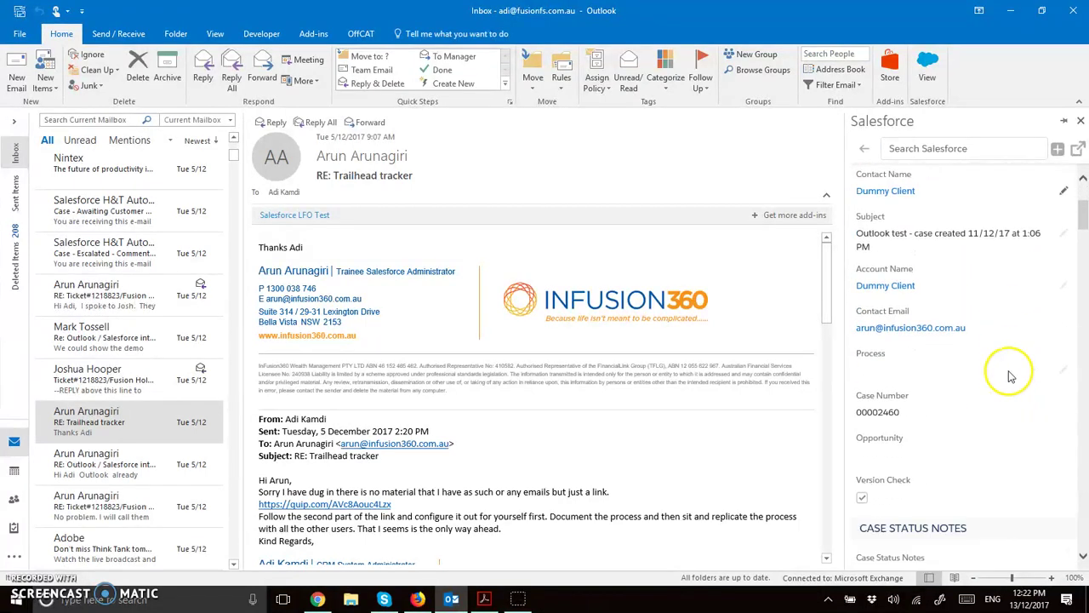
{"action": "scroll", "coordinate": [1041, 425], "scroll_direction": "down", "scroll_amount": 3}
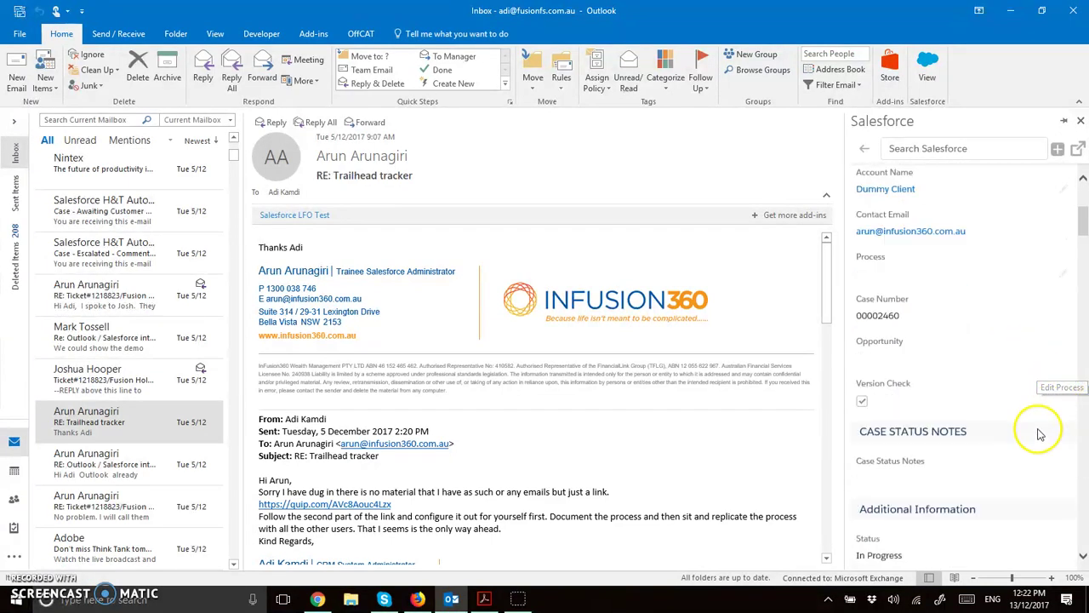
{"action": "scroll", "coordinate": [979, 336], "scroll_direction": "up", "scroll_amount": 2}
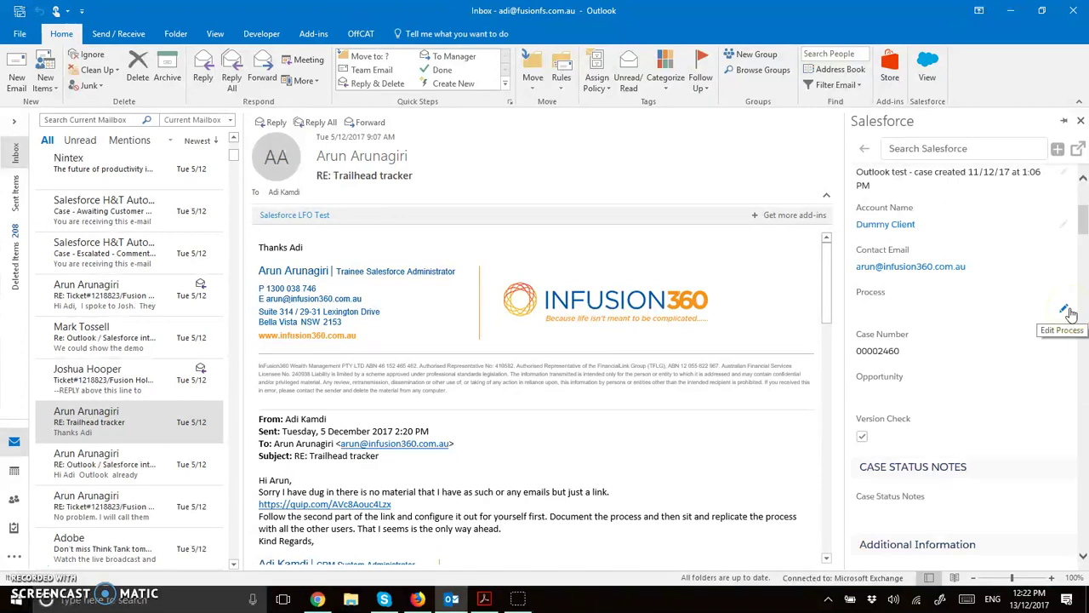
{"action": "scroll", "coordinate": [1055, 293], "scroll_direction": "up", "scroll_amount": 1}
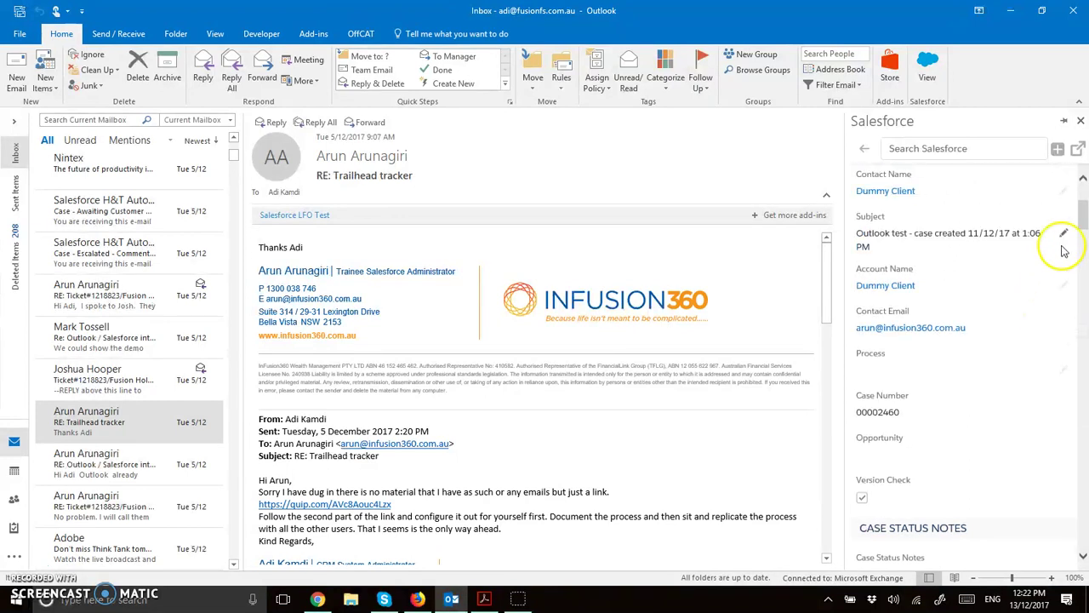
{"action": "left_click", "coordinate": [1065, 236]}
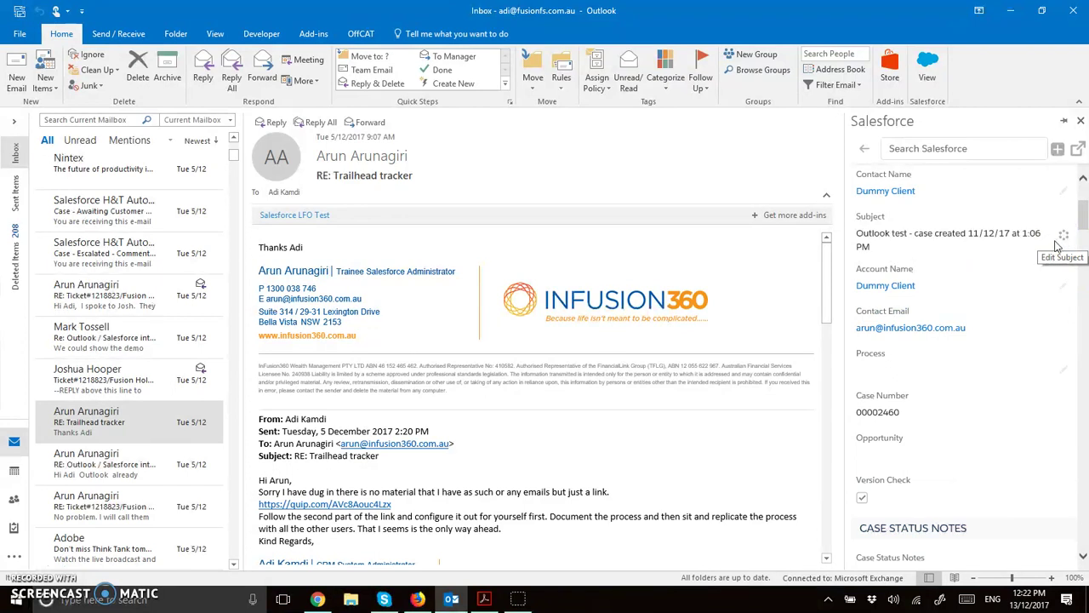
{"action": "left_click", "coordinate": [1038, 253]}
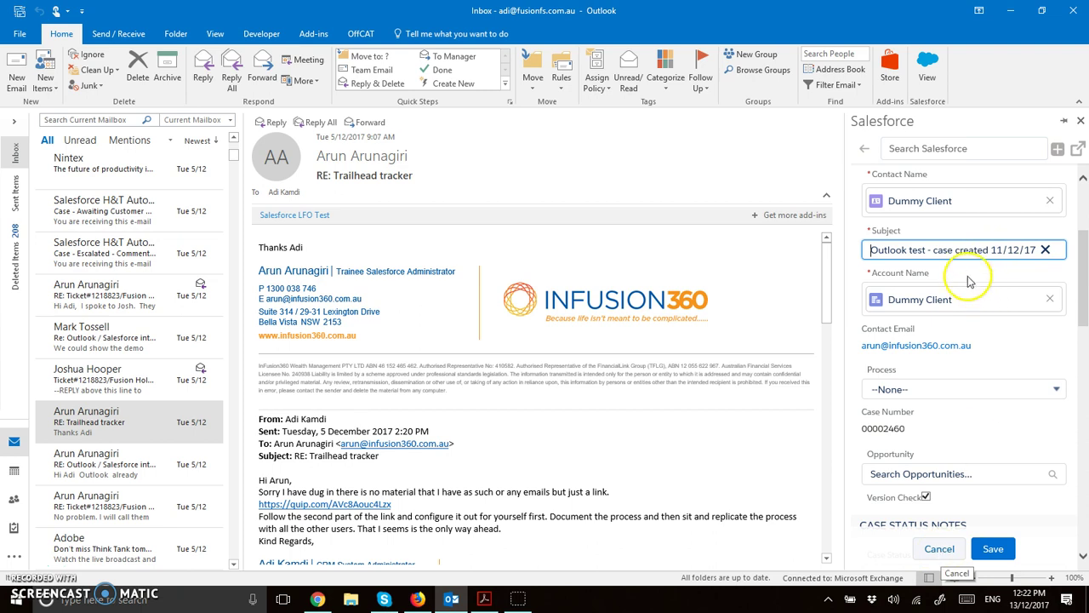
{"action": "left_click", "coordinate": [957, 249]}
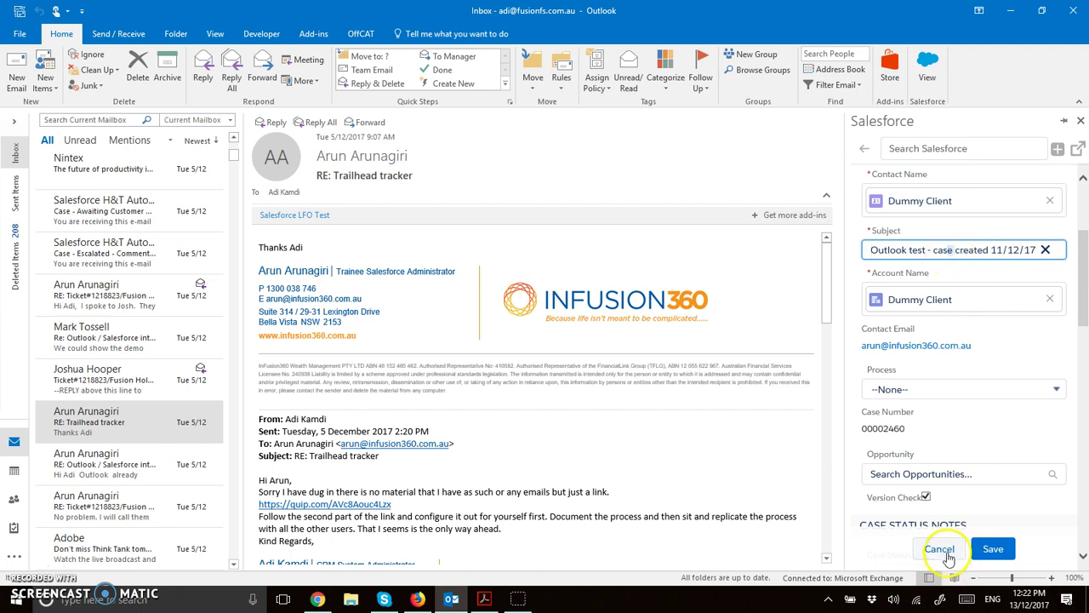
{"action": "scroll", "coordinate": [946, 347], "scroll_direction": "down", "scroll_amount": 5}
{"action": "scroll", "coordinate": [946, 346], "scroll_direction": "up", "scroll_amount": 1}
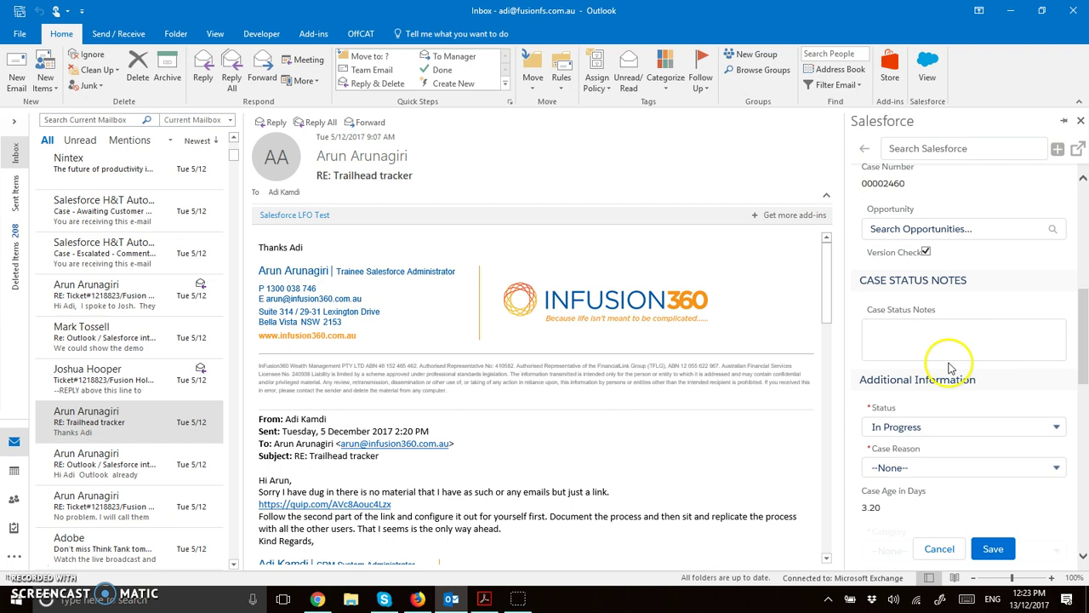
{"action": "left_click", "coordinate": [941, 551]}
{"action": "scroll", "coordinate": [920, 238], "scroll_direction": "up", "scroll_amount": 1}
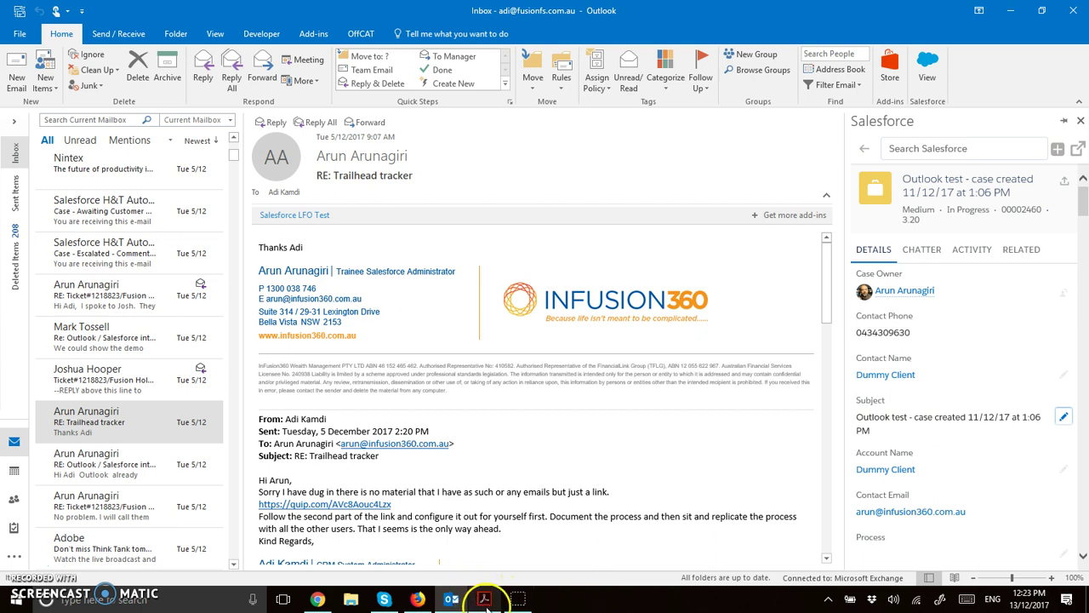
- Switch to the PDF presentation
{"action": "left_click", "coordinate": [482, 600]}
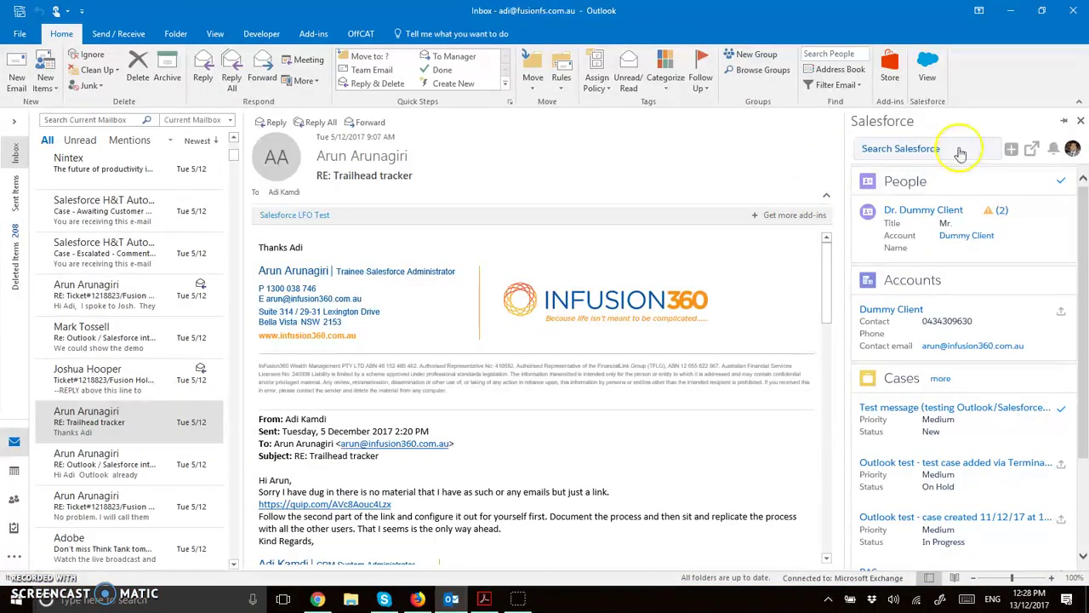
- Start a new Salesforce event from the open email and review its fields
{"action": "left_click", "coordinate": [1011, 151]}
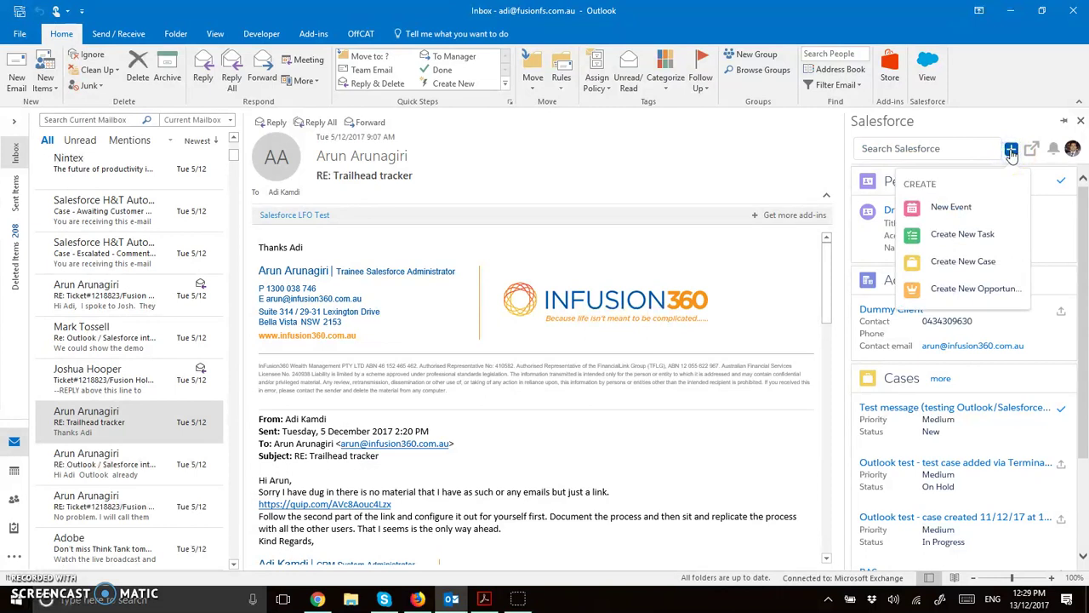
{"action": "left_click", "coordinate": [963, 209]}
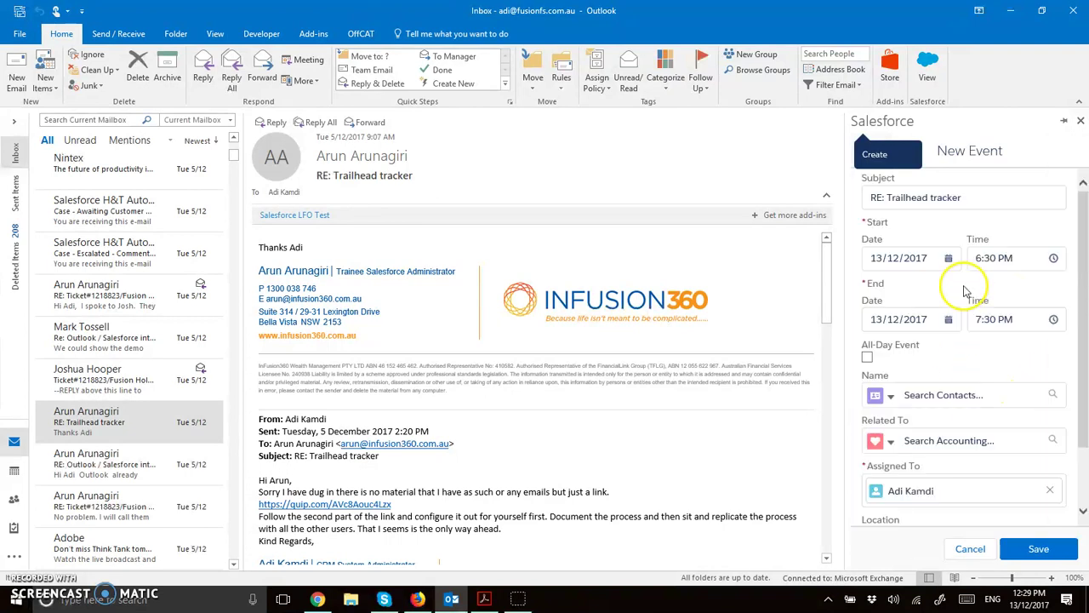
{"action": "scroll", "coordinate": [991, 379], "scroll_direction": "down", "scroll_amount": 1}
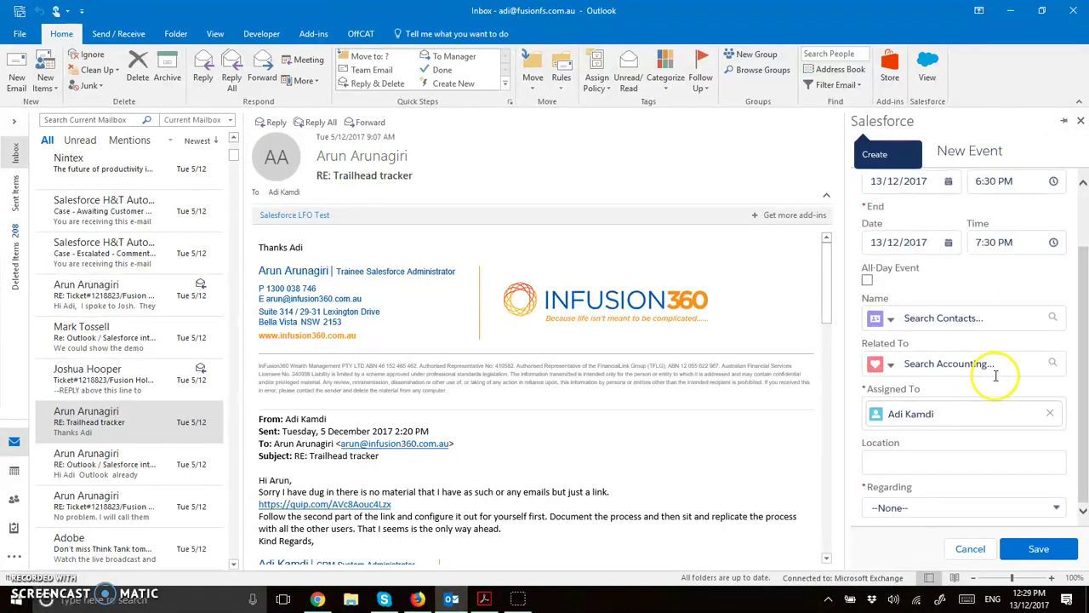
- Examine the options available for the new event's Regarding field, and close the list without choosing one
{"action": "left_click", "coordinate": [957, 512]}
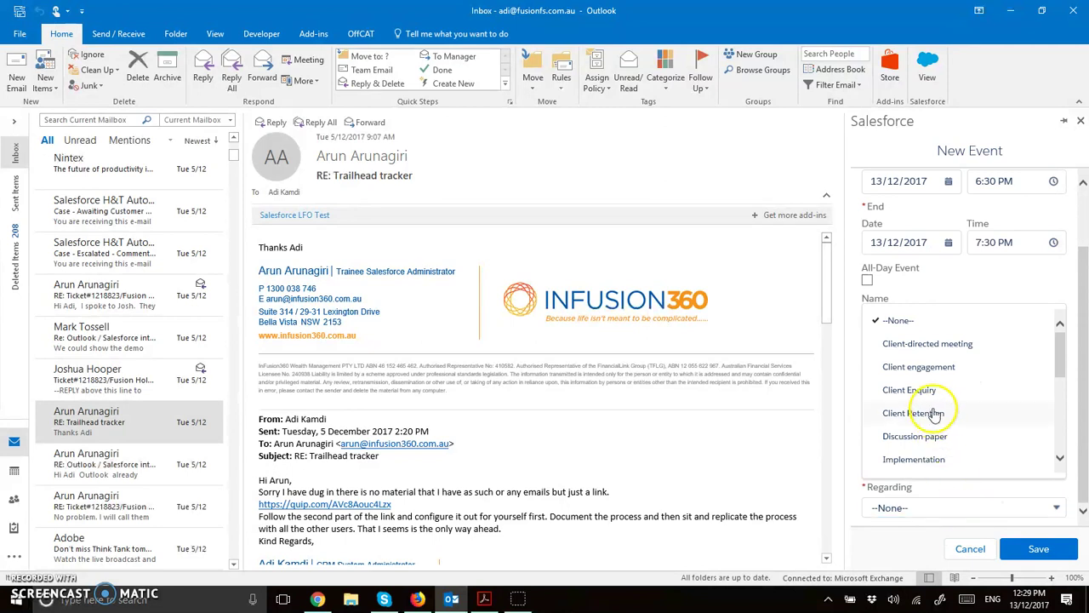
{"action": "scroll", "coordinate": [972, 469], "scroll_direction": "down", "scroll_amount": 1}
{"action": "scroll", "coordinate": [956, 437], "scroll_direction": "down", "scroll_amount": 5}
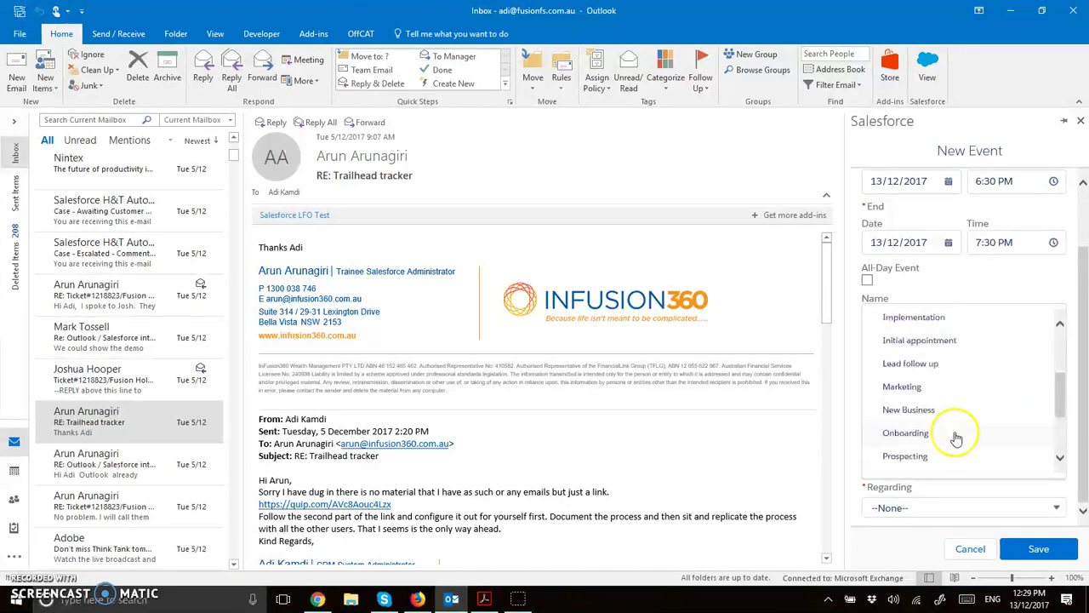
{"action": "scroll", "coordinate": [955, 437], "scroll_direction": "up", "scroll_amount": 8}
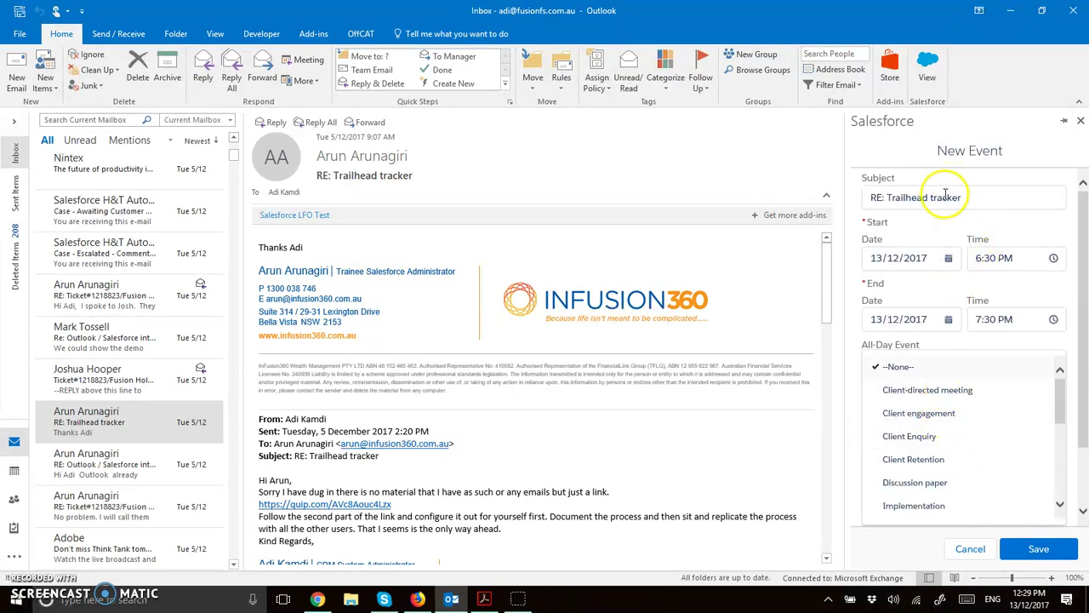
{"action": "left_click", "coordinate": [1070, 344]}
- Choose Contacts as the record type for the event's Name lookup and leave the lookup empty
{"action": "scroll", "coordinate": [965, 431], "scroll_direction": "down", "scroll_amount": 1}
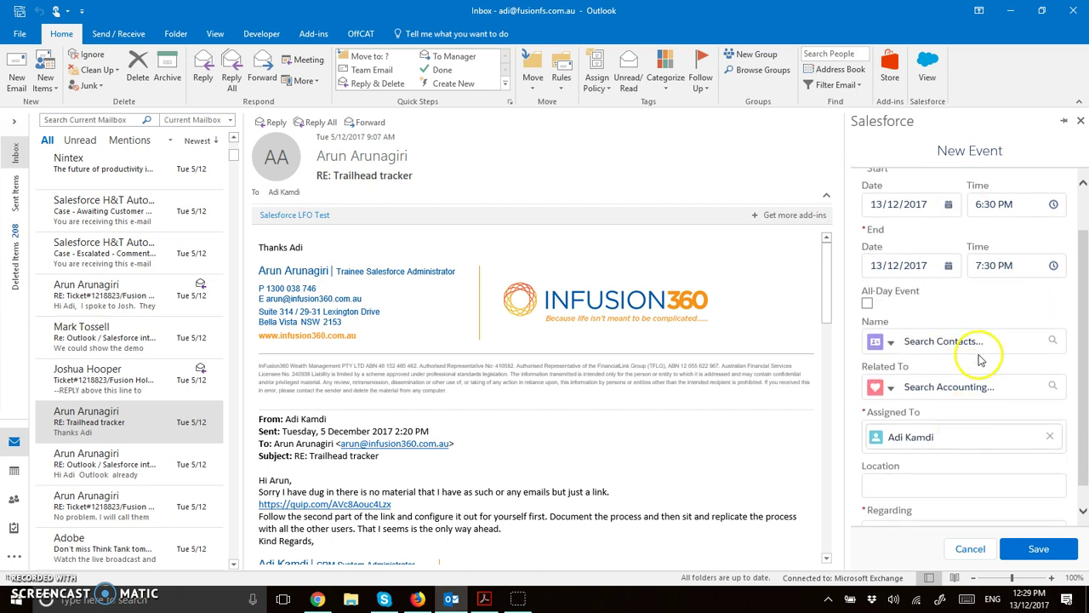
{"action": "left_click", "coordinate": [970, 337]}
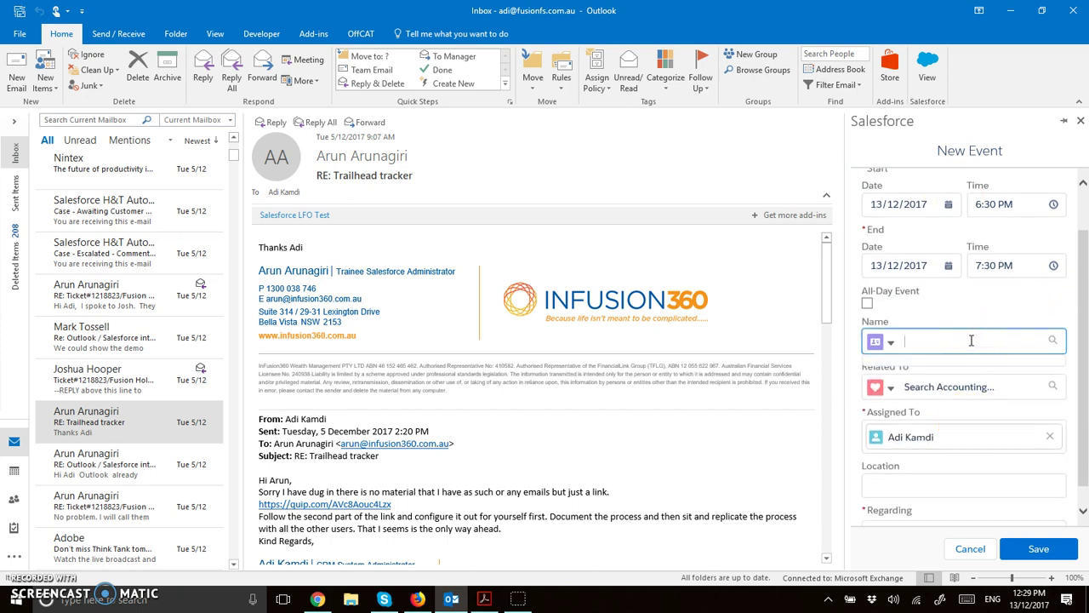
{"action": "left_click", "coordinate": [889, 344]}
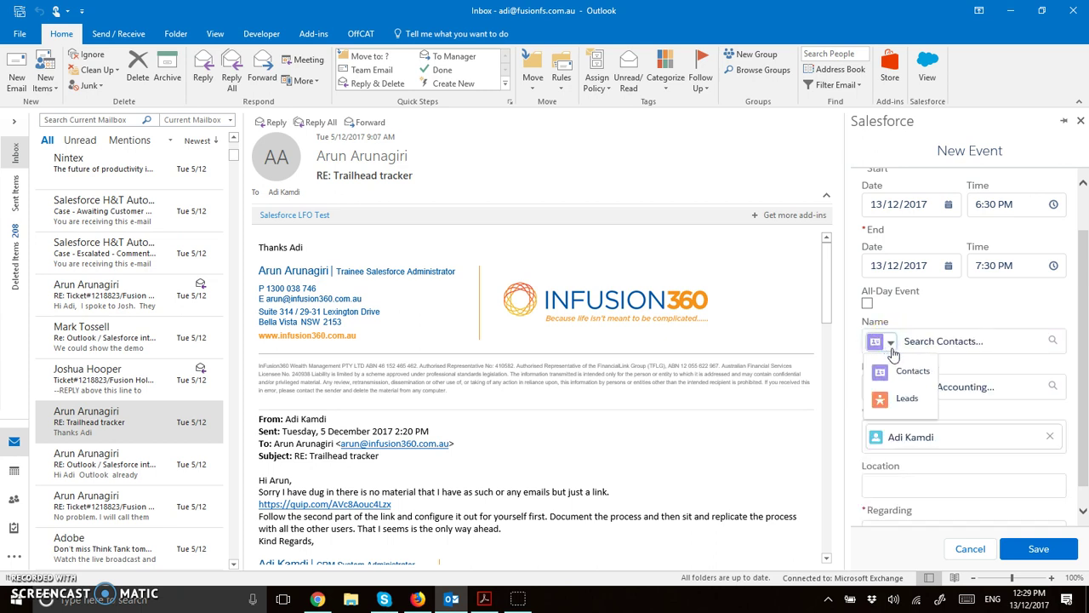
{"action": "left_click", "coordinate": [907, 377]}
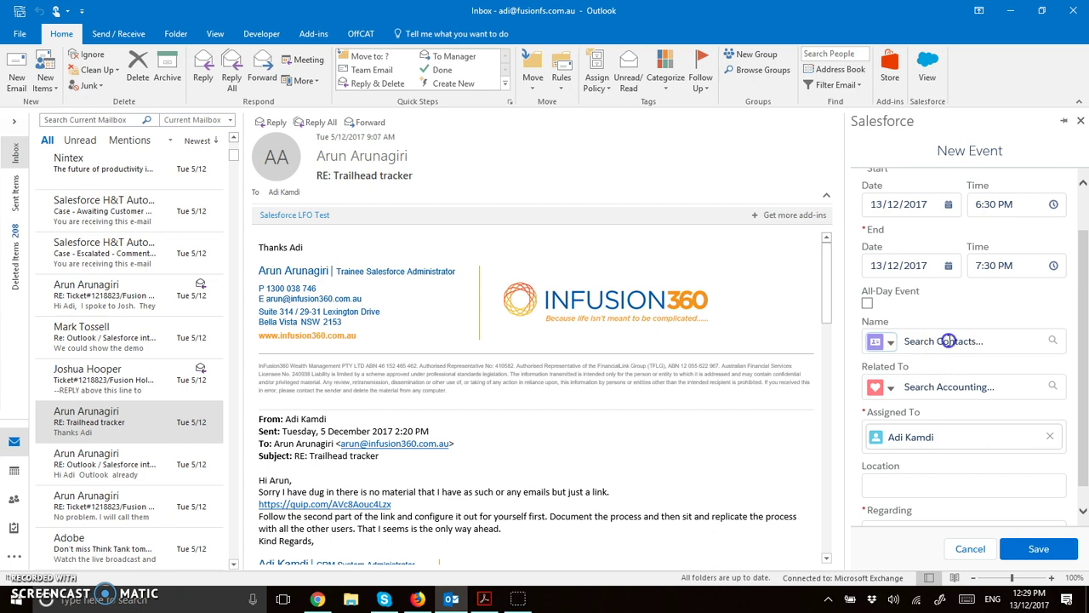
{"action": "left_click", "coordinate": [944, 340]}
{"action": "left_click", "coordinate": [953, 313]}
- Set the event's related record type to Accounts, search for "dummy" and choose "Dummy Client"
{"action": "left_click", "coordinate": [885, 389]}
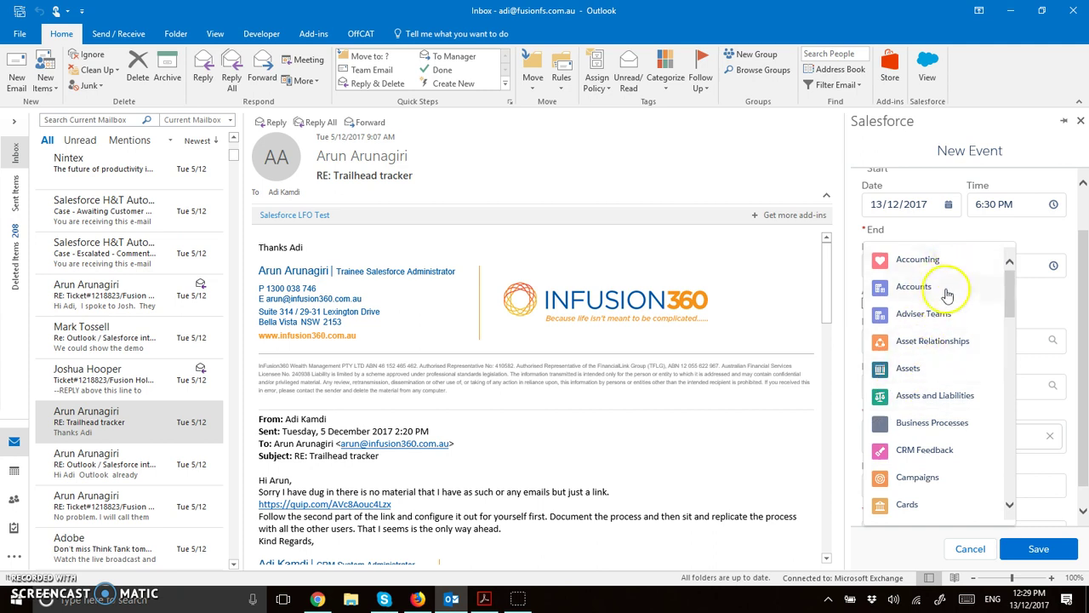
{"action": "left_click", "coordinate": [946, 291]}
{"action": "left_click", "coordinate": [936, 389]}
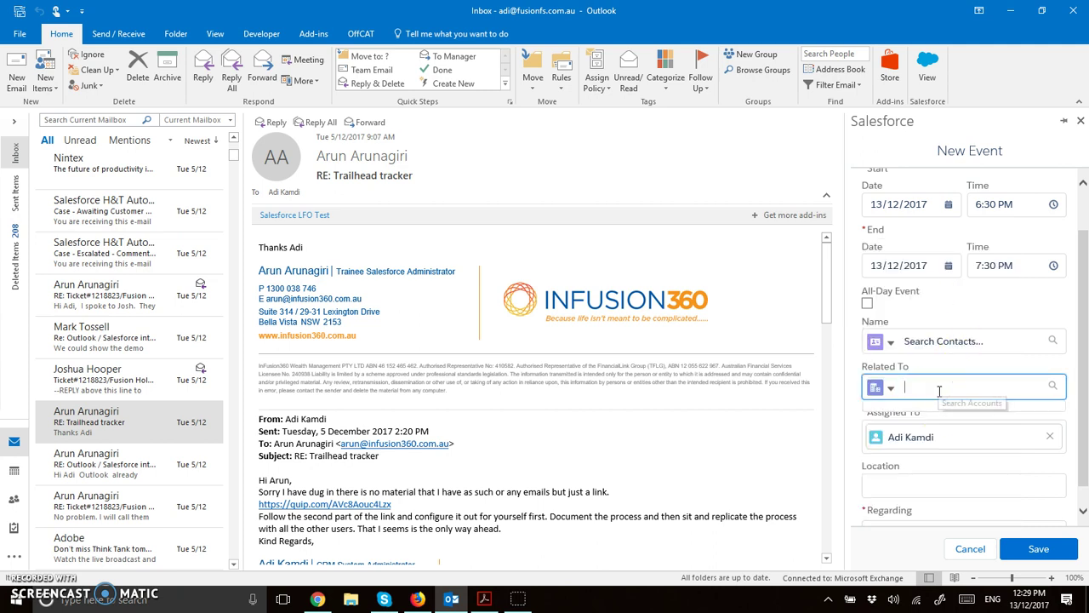
{"action": "type", "text": "dummy"}
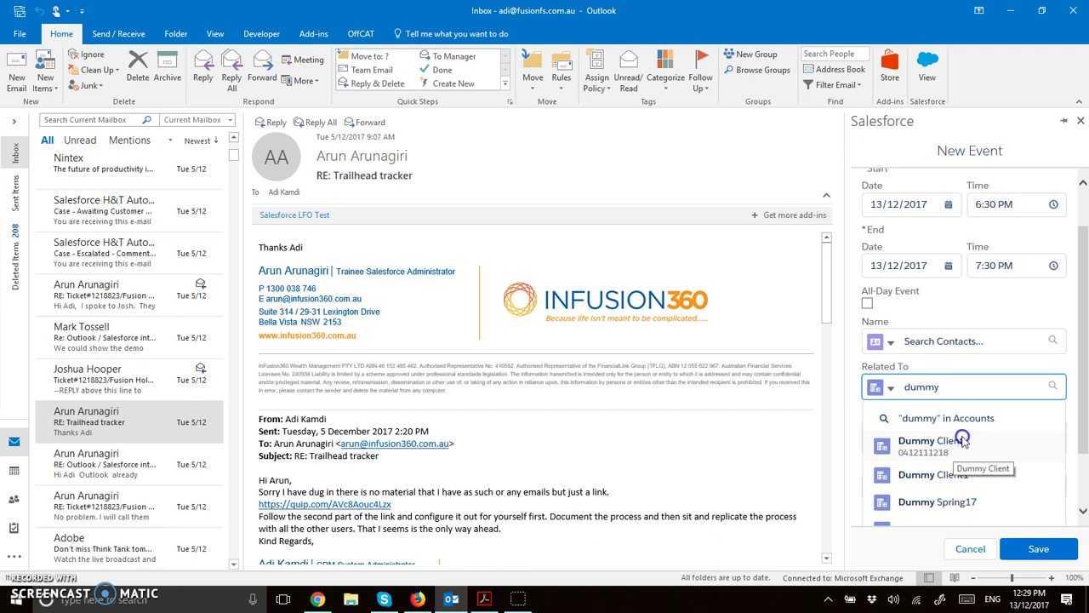
{"action": "left_click", "coordinate": [965, 436]}
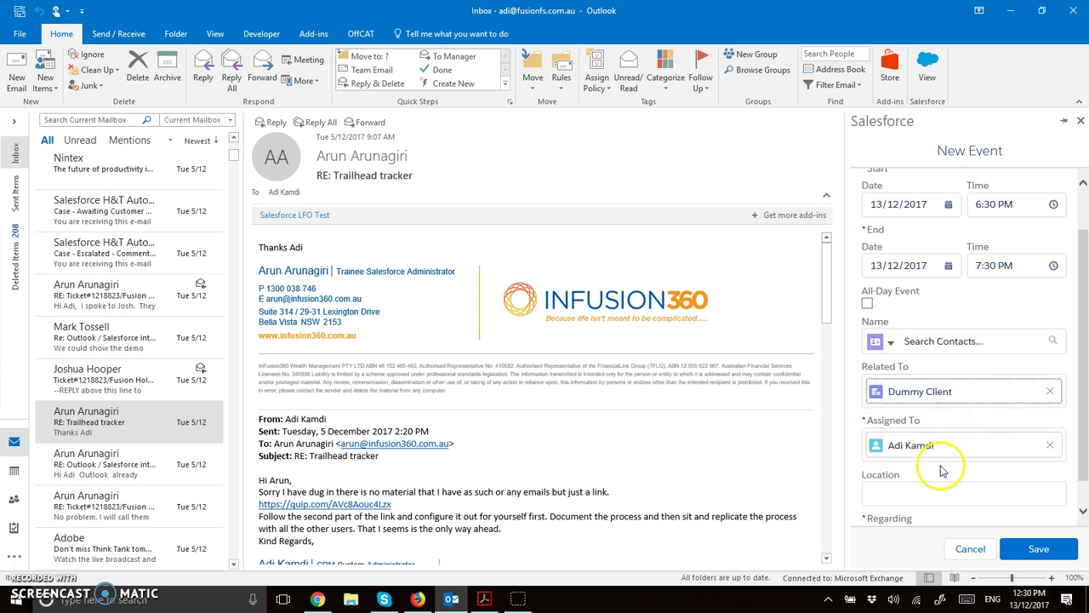
- Set the new event's Regarding field to New Business
{"action": "scroll", "coordinate": [926, 493], "scroll_direction": "down", "scroll_amount": 1}
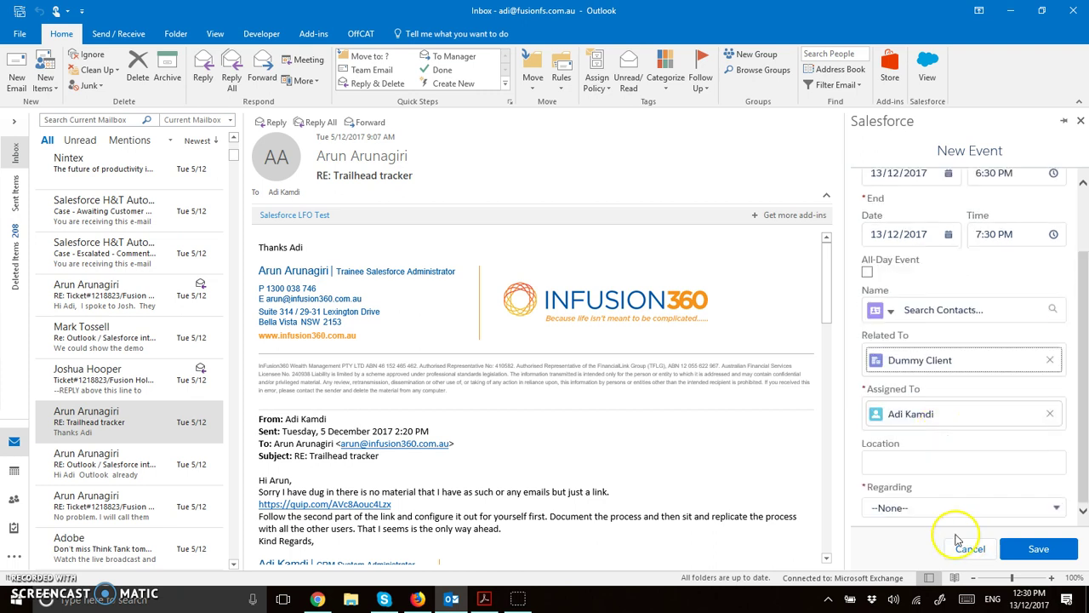
{"action": "left_click", "coordinate": [946, 505]}
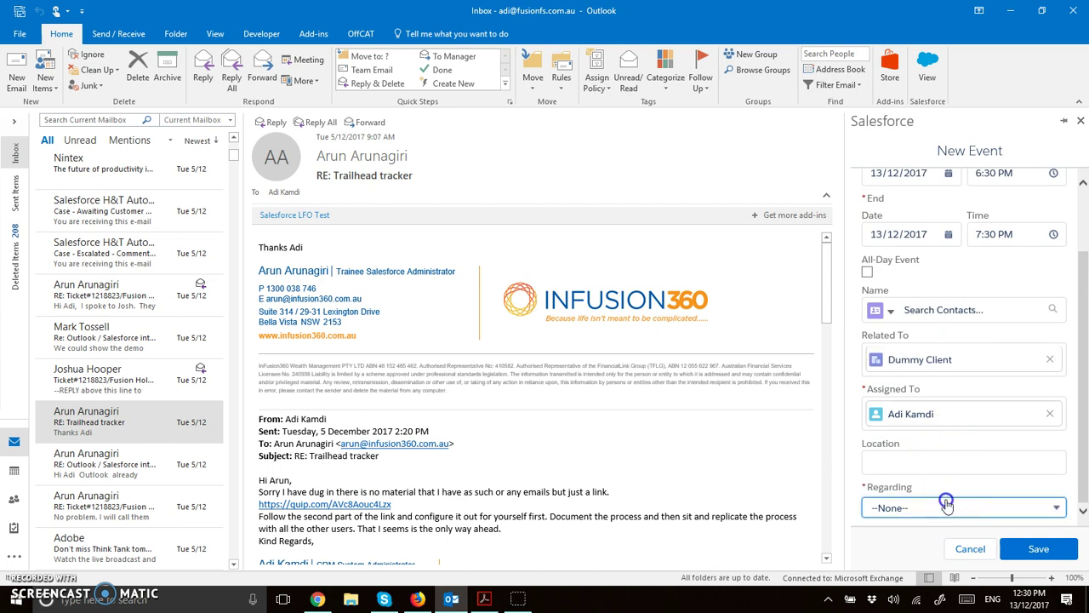
{"action": "left_click", "coordinate": [944, 508]}
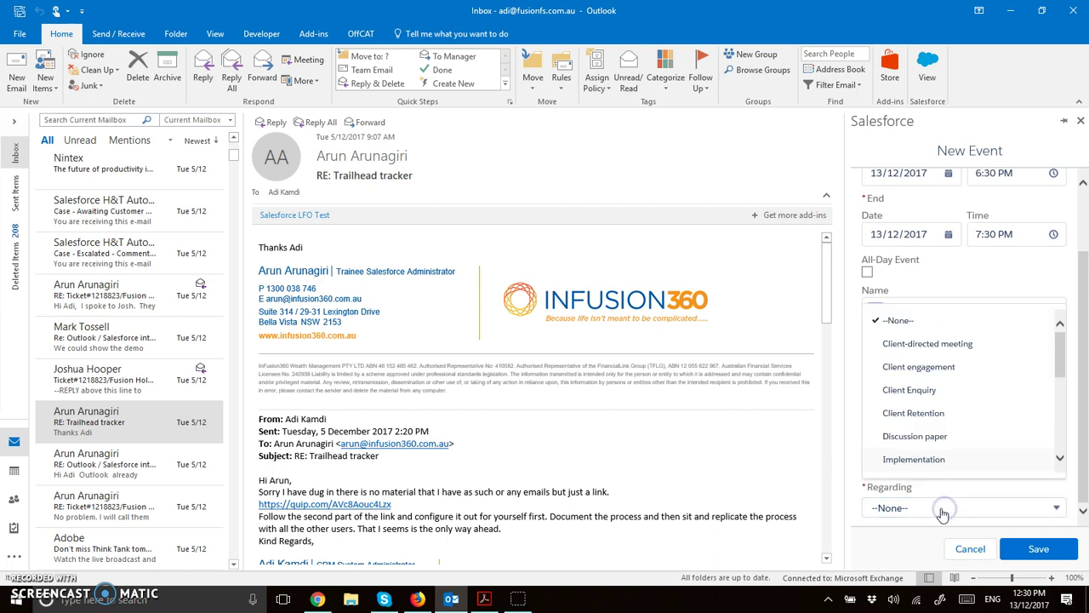
{"action": "scroll", "coordinate": [945, 436], "scroll_direction": "down", "scroll_amount": 5}
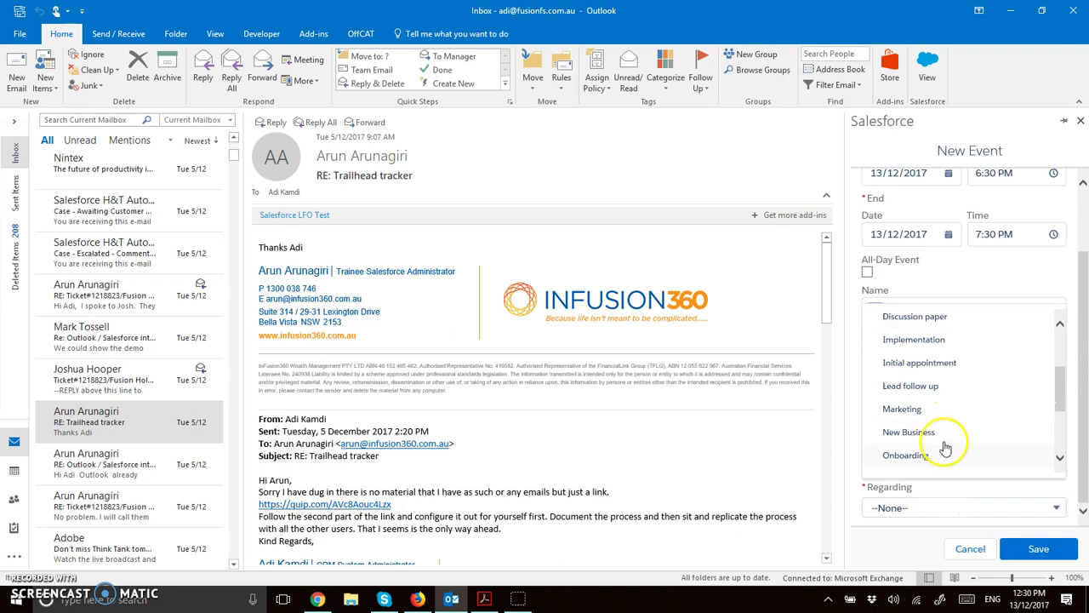
{"action": "left_click", "coordinate": [943, 428]}
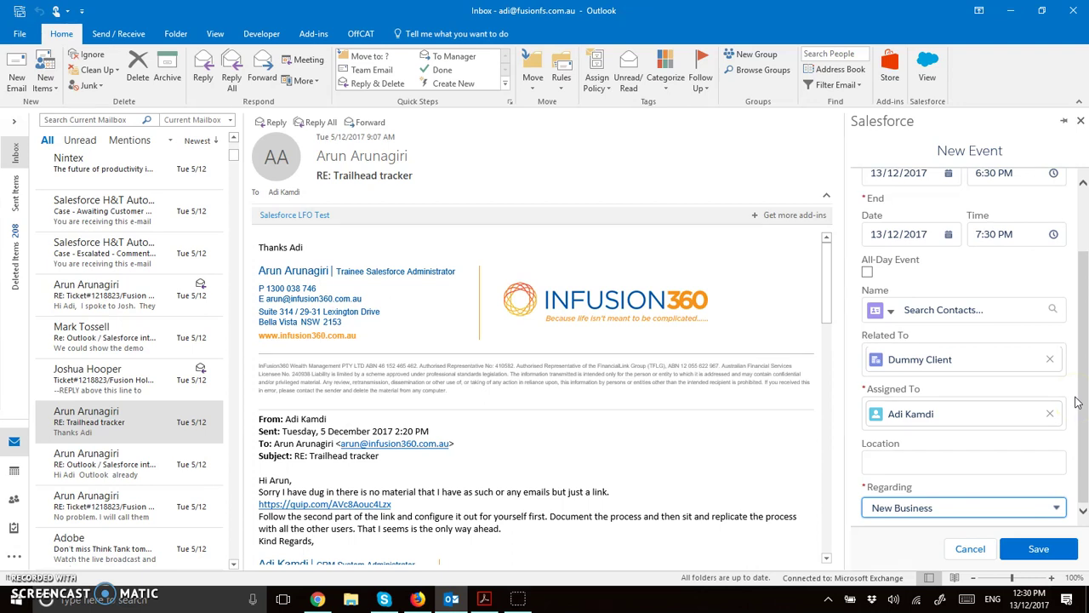
- Cancel the new Salesforce event without saving it
{"action": "left_click", "coordinate": [970, 549]}
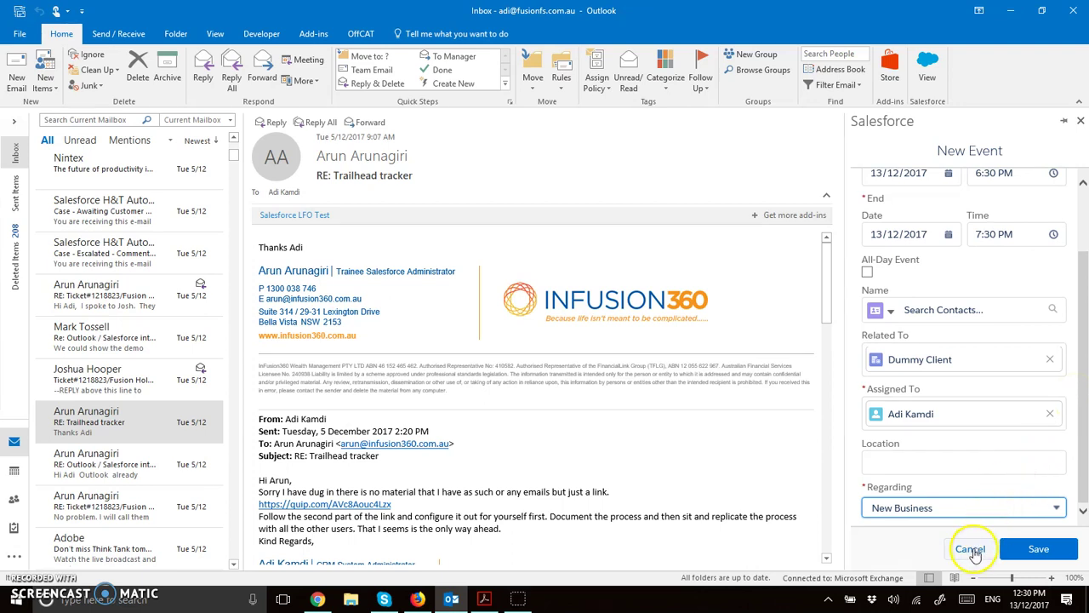
{"action": "left_click", "coordinate": [1052, 554]}
{"action": "left_click", "coordinate": [973, 552]}
{"action": "left_click", "coordinate": [975, 551]}
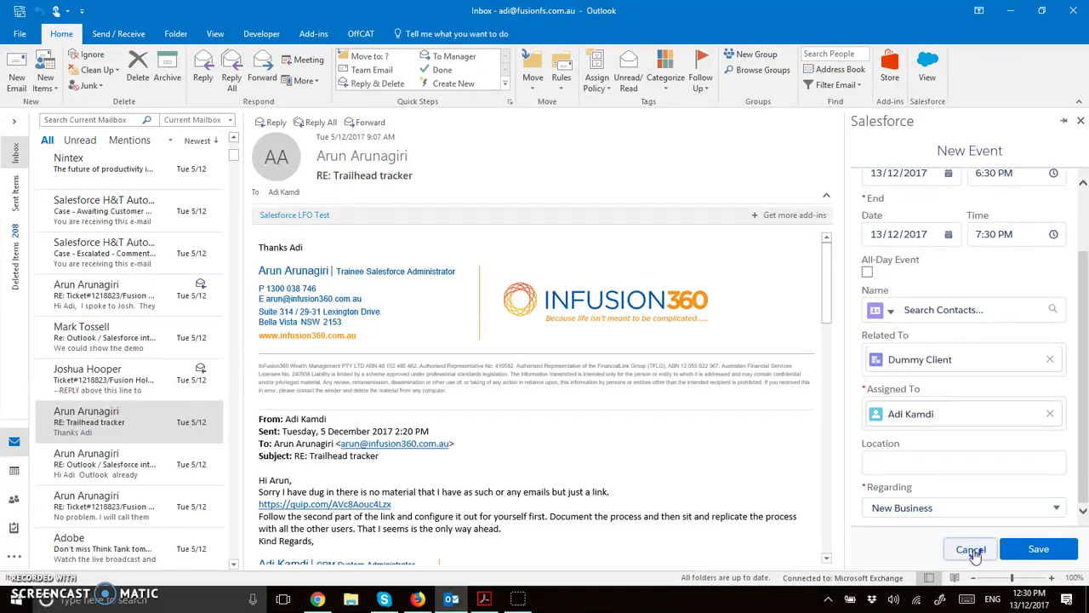
{"action": "left_click", "coordinate": [970, 553]}
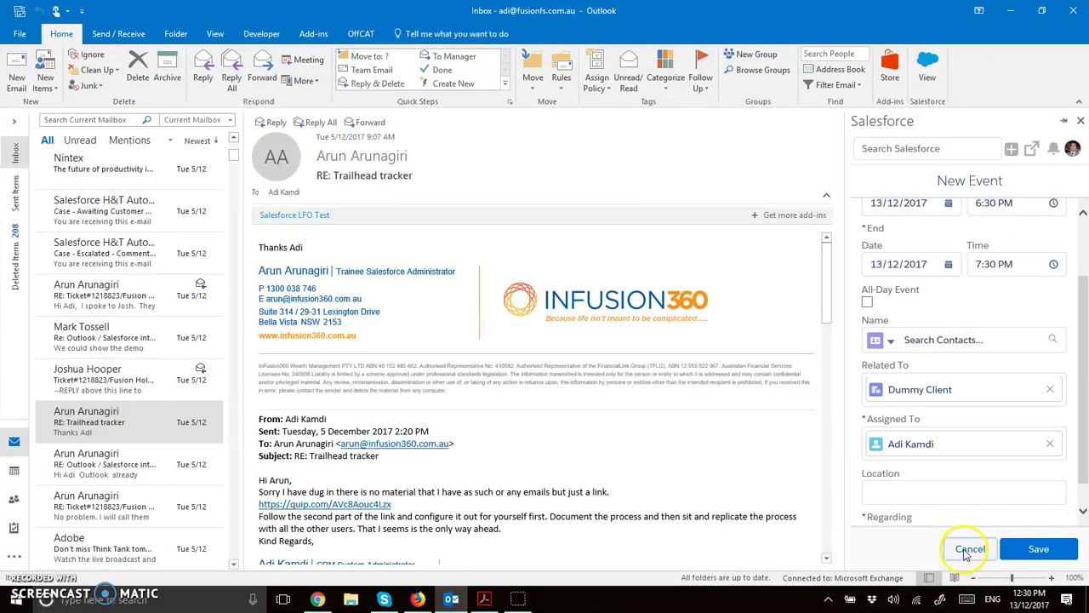
{"action": "left_click", "coordinate": [967, 550]}
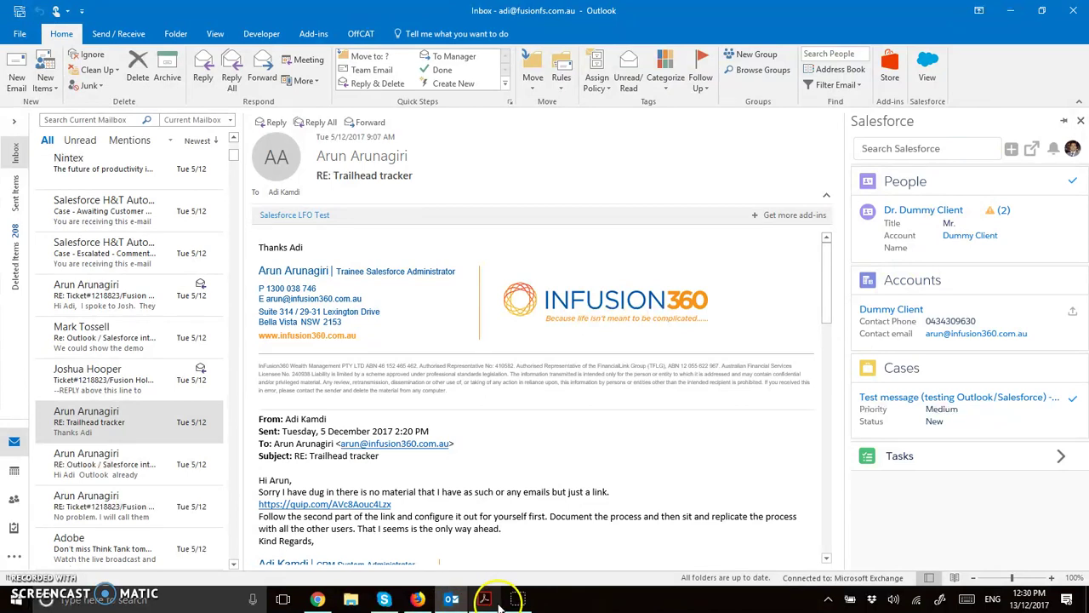
- Start a meeting request from the open email marked as Private, and close it without saving changes
{"action": "mouse_move", "coordinate": [394, 603]}
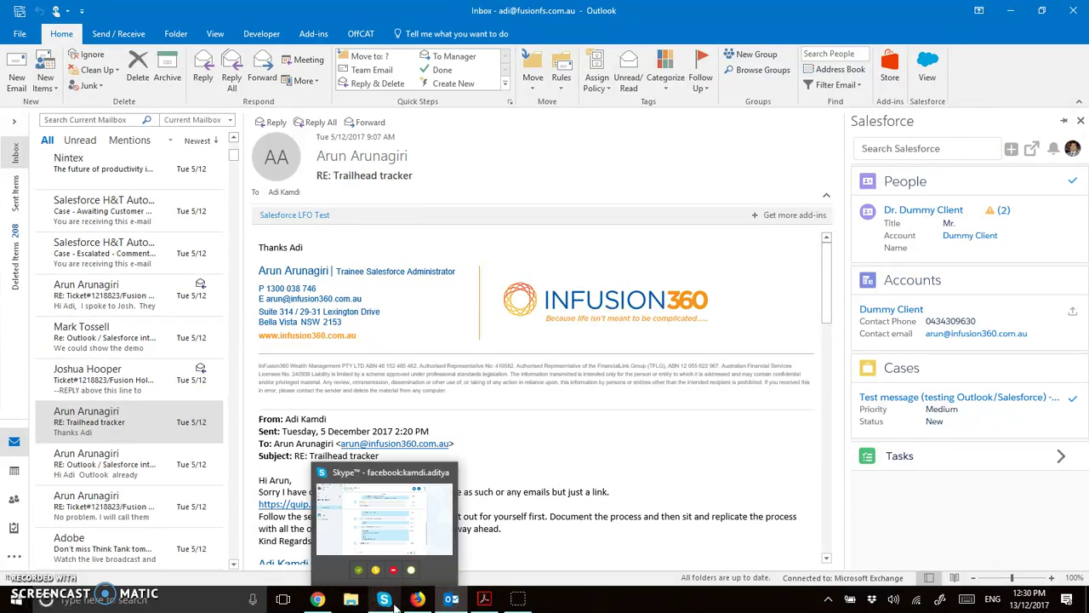
{"action": "left_click", "coordinate": [446, 599]}
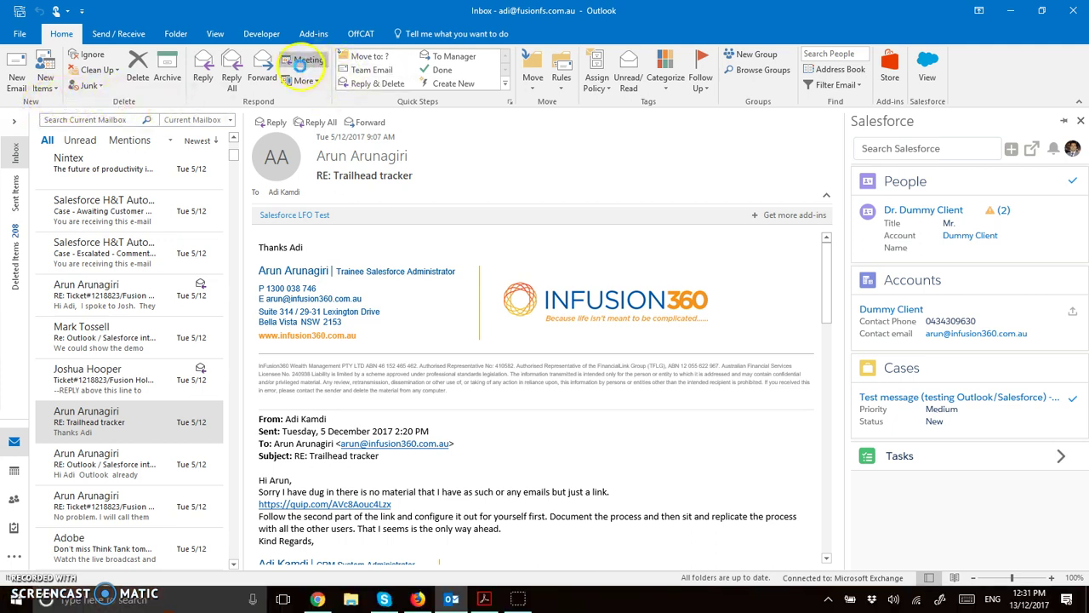
{"action": "left_click", "coordinate": [323, 57]}
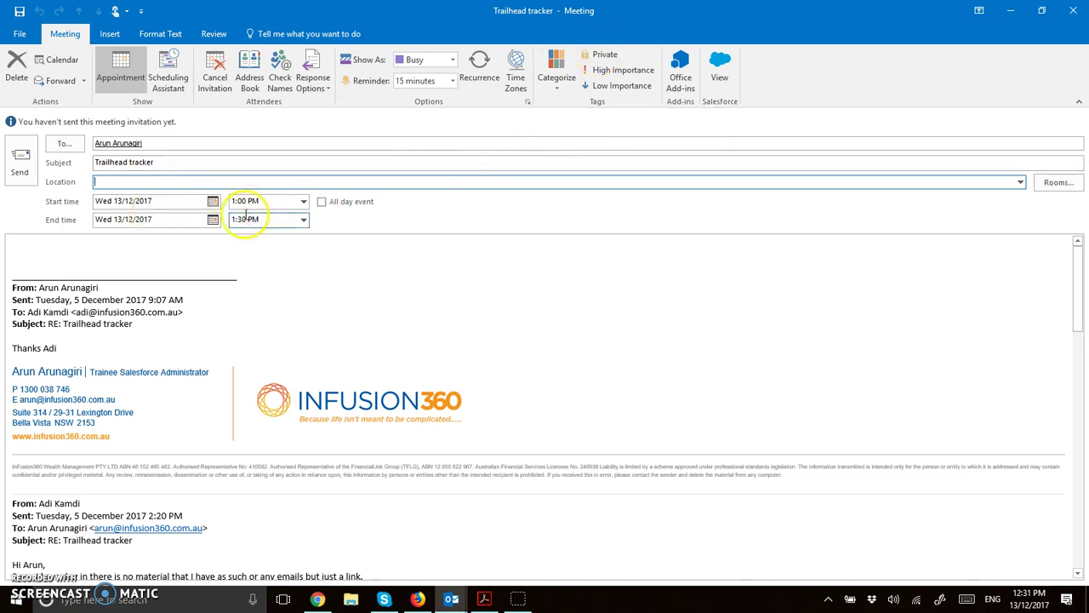
{"action": "left_click", "coordinate": [609, 56]}
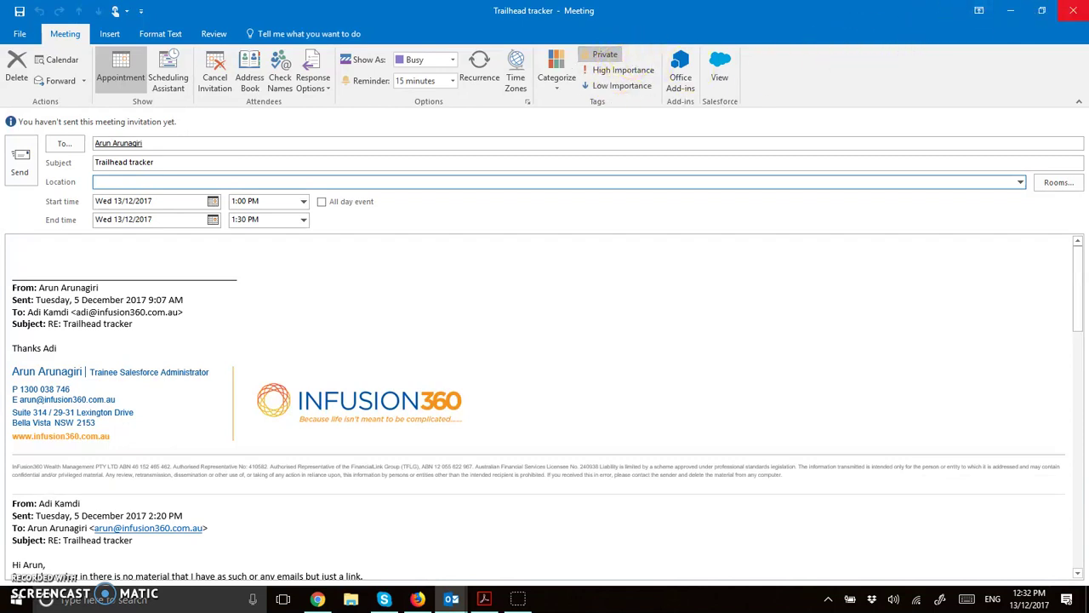
{"action": "left_click", "coordinate": [1074, 10]}
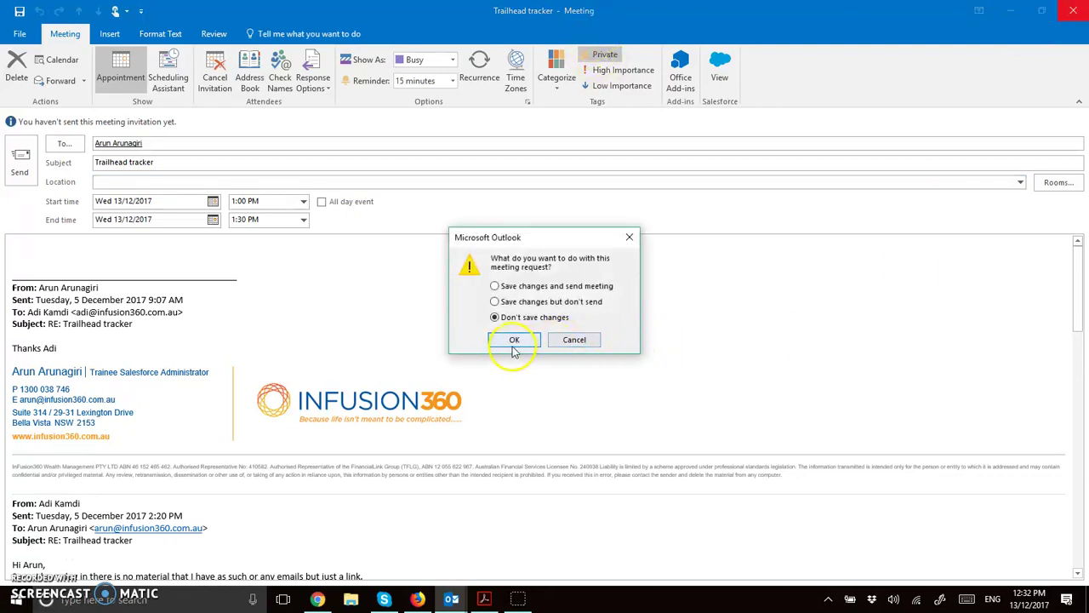
{"action": "left_click", "coordinate": [514, 340]}
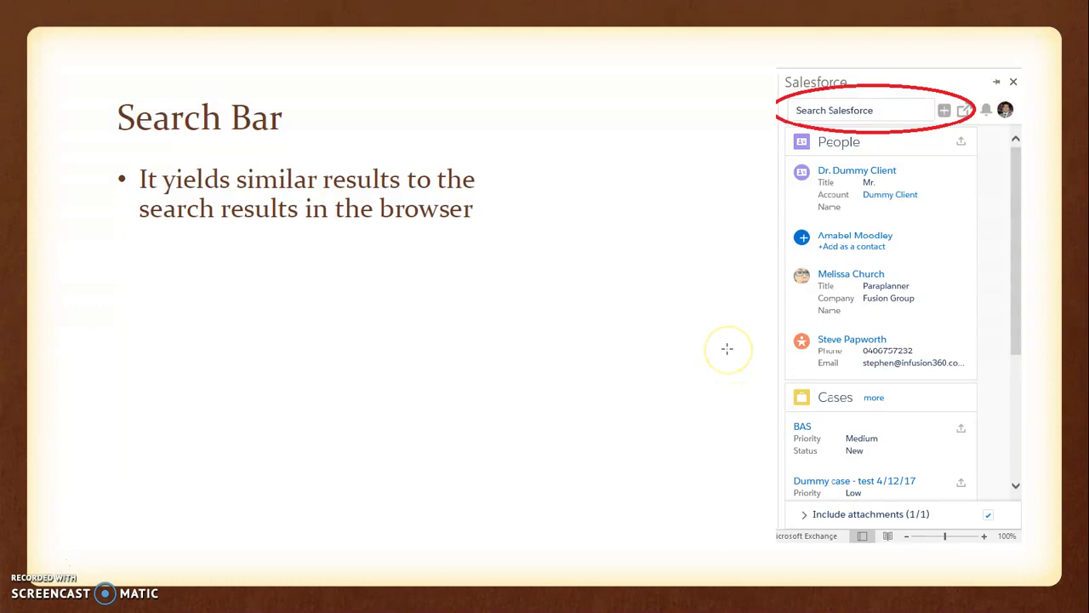
- Switch to Outlook and search Salesforce for "dummy" from the add-in
{"action": "key", "text": "alt+Tab"}
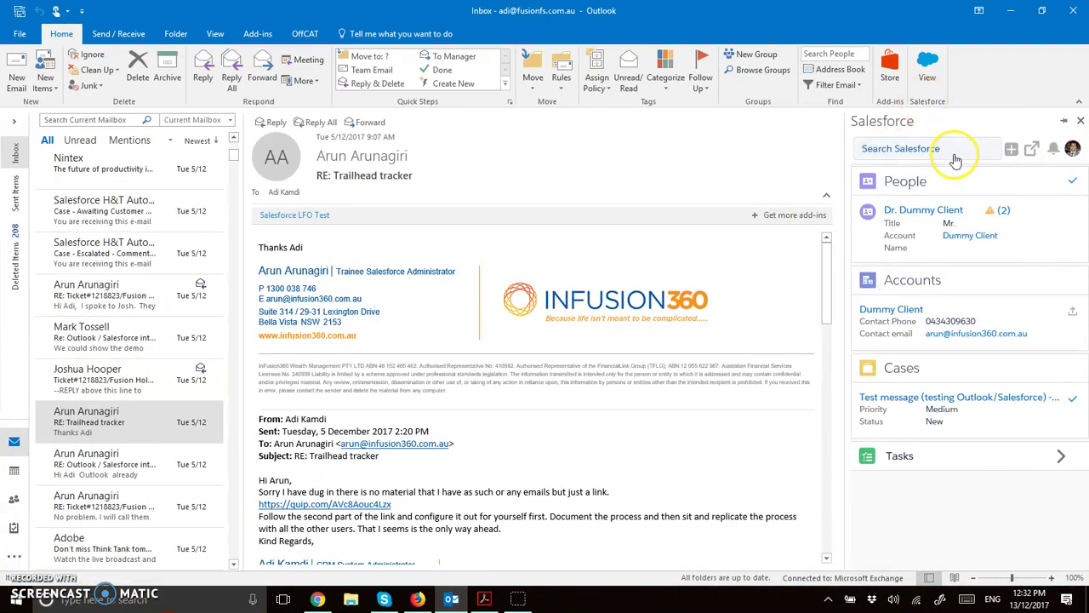
{"action": "left_click", "coordinate": [953, 153]}
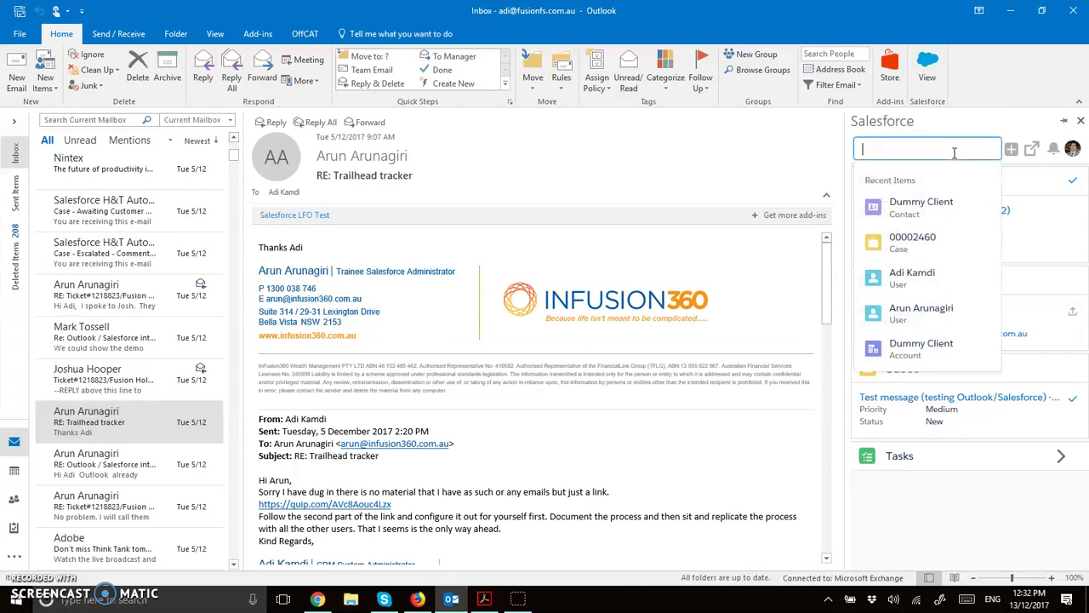
{"action": "type", "text": "d"}
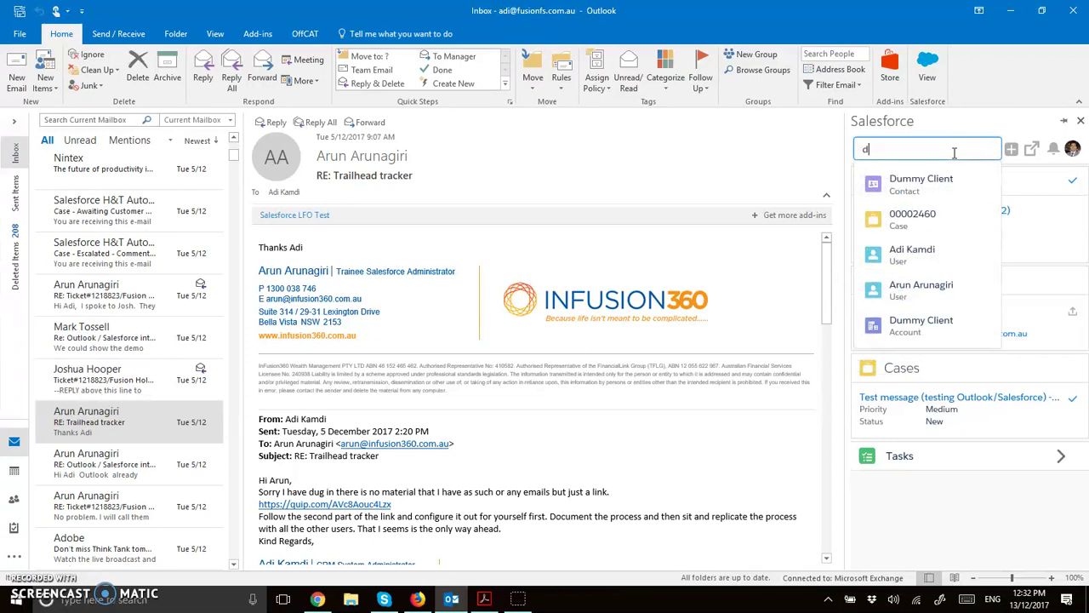
{"action": "type", "text": "ummy"}
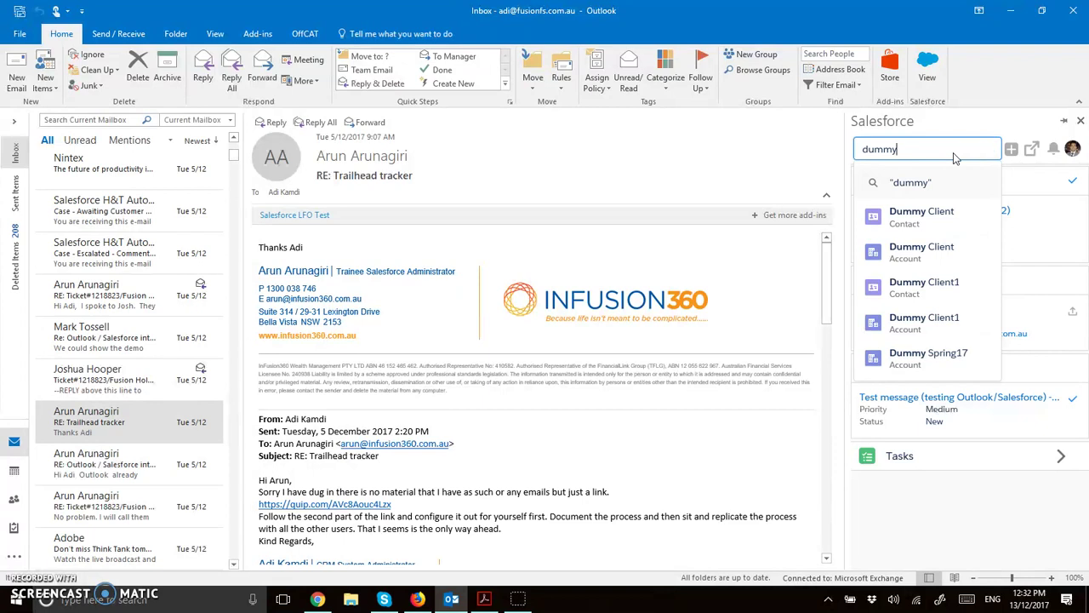
{"action": "key", "text": "Return"}
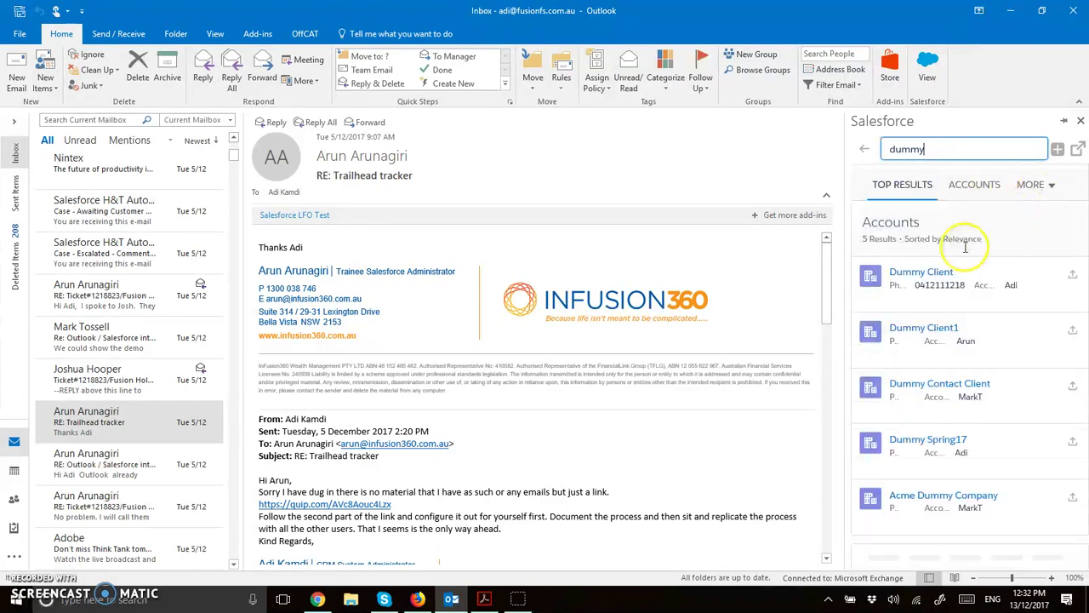
- Examine the account and case search results, viewing the Acme Dummy Company account before returning to the results
{"action": "scroll", "coordinate": [960, 255], "scroll_direction": "down", "scroll_amount": 5}
{"action": "scroll", "coordinate": [953, 259], "scroll_direction": "down", "scroll_amount": 2}
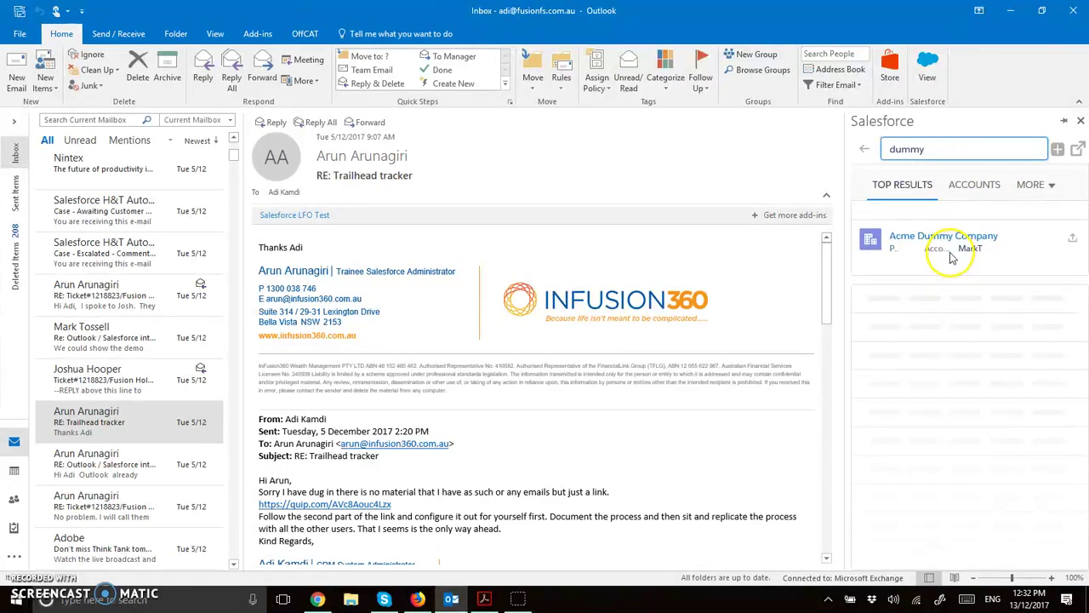
{"action": "scroll", "coordinate": [952, 258], "scroll_direction": "up", "scroll_amount": 7}
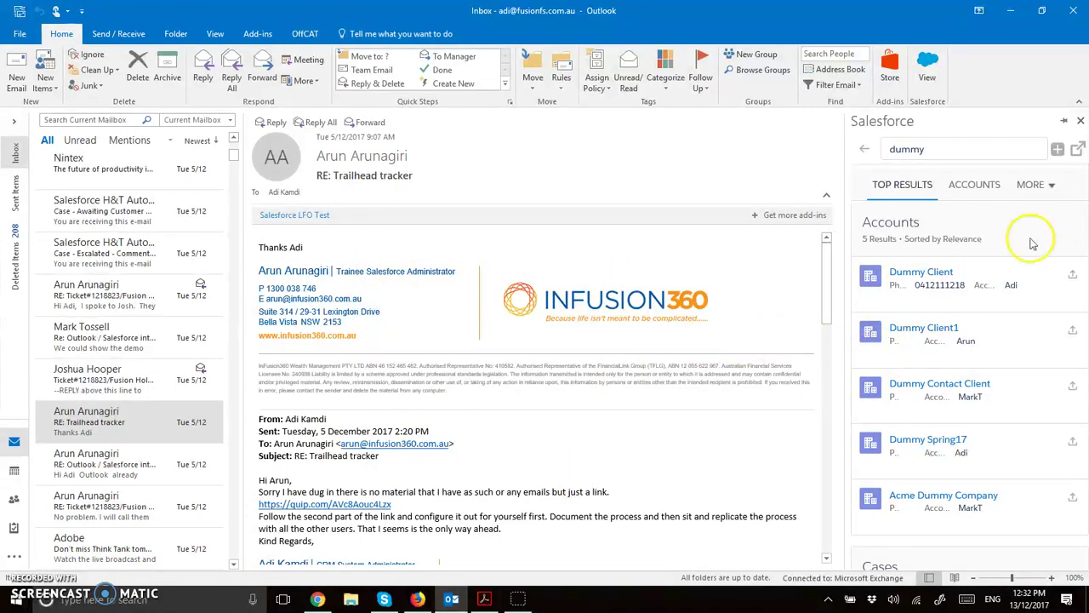
{"action": "scroll", "coordinate": [884, 310], "scroll_direction": "down", "scroll_amount": 3}
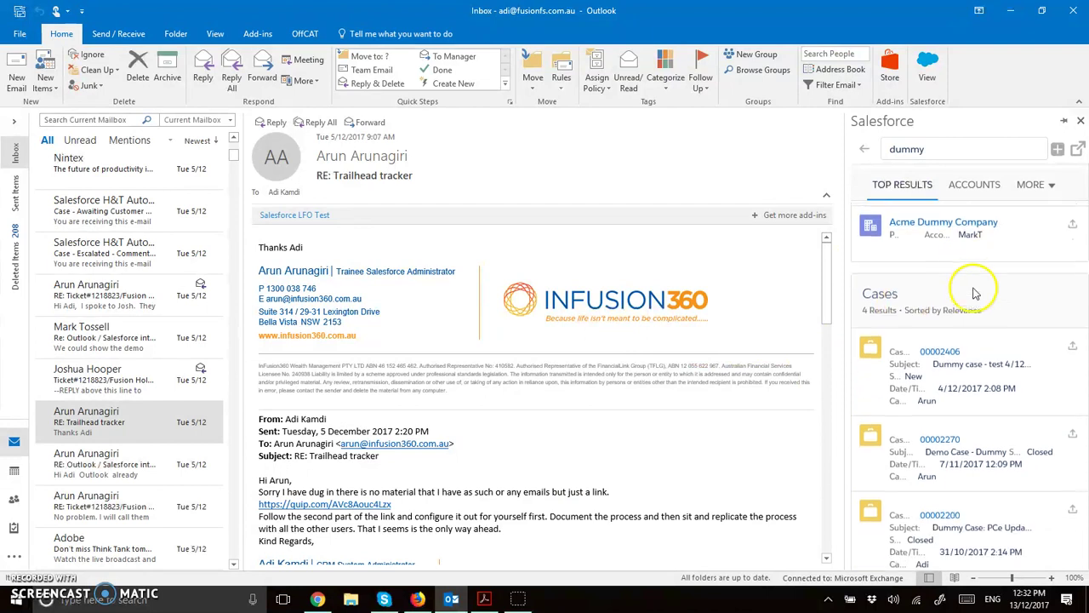
{"action": "scroll", "coordinate": [975, 314], "scroll_direction": "up", "scroll_amount": 1}
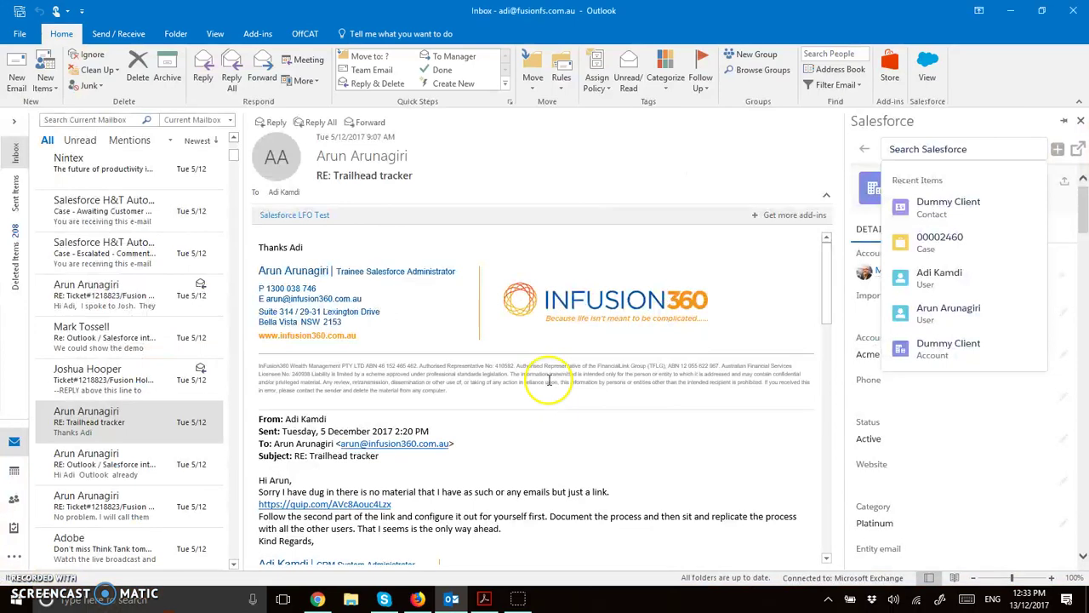
{"action": "left_click", "coordinate": [999, 394]}
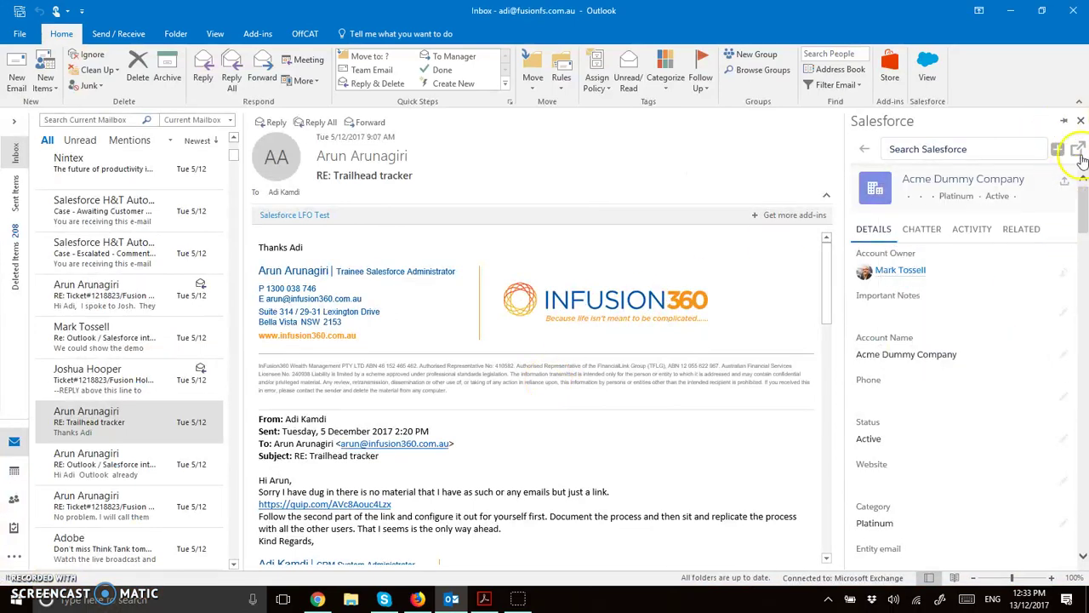
{"action": "left_click", "coordinate": [865, 149]}
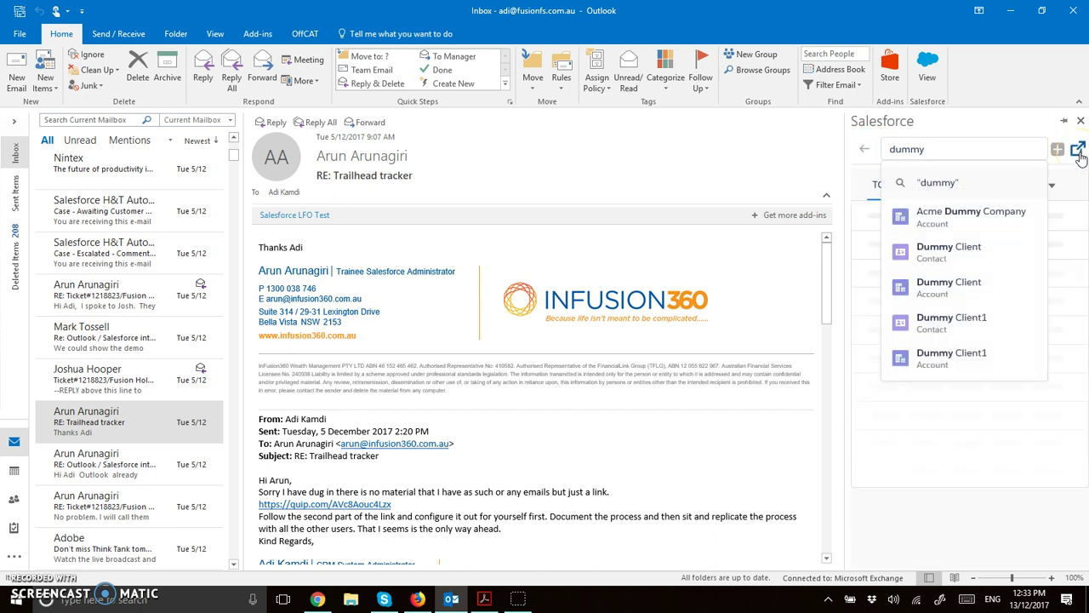
- Open Salesforce in the browser from the add-in, and switch back to Outlook
{"action": "left_click", "coordinate": [1079, 153]}
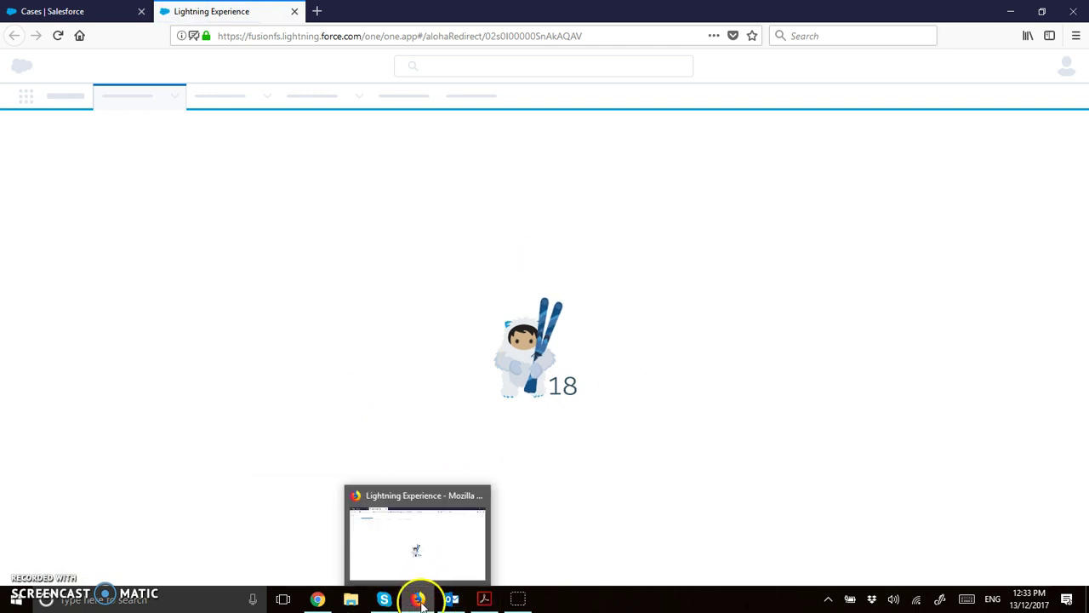
{"action": "left_click", "coordinate": [452, 600]}
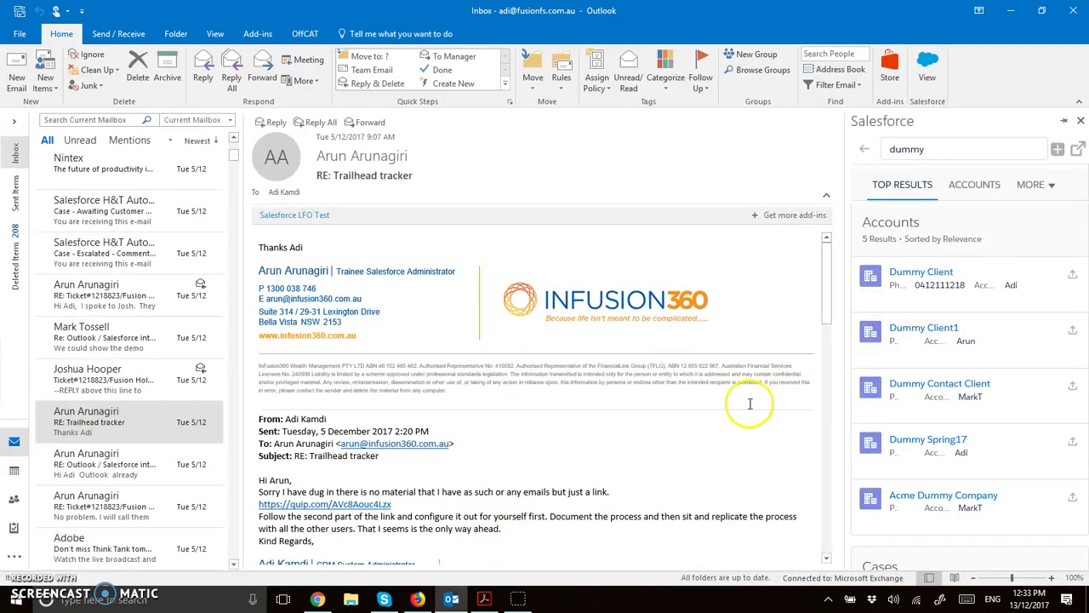